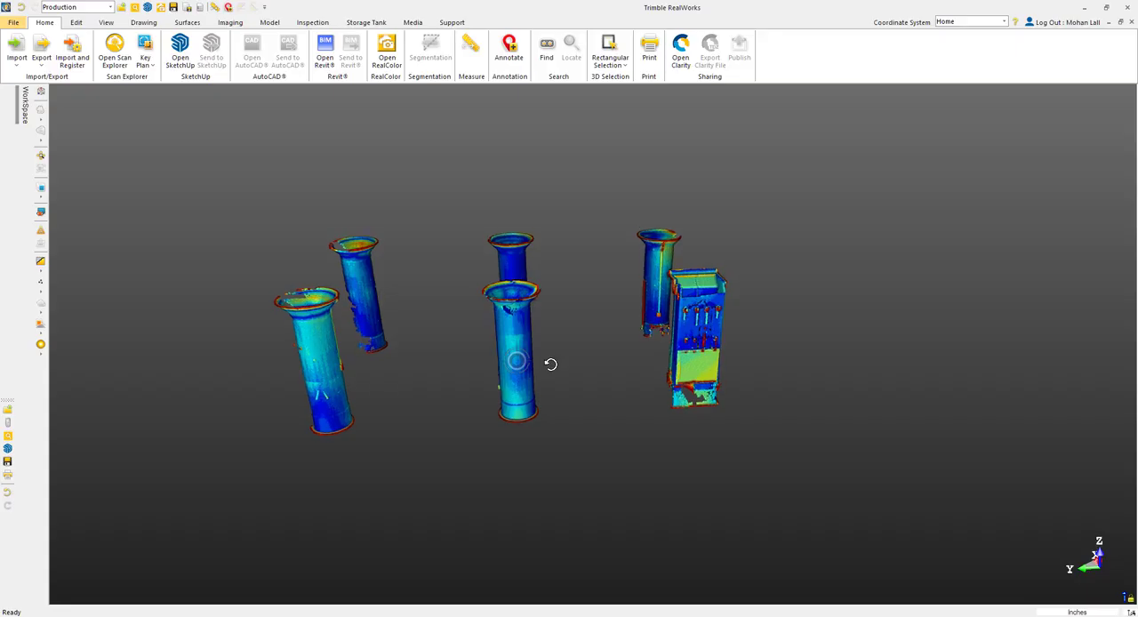
left_click_drag(550, 365, 550, 359)
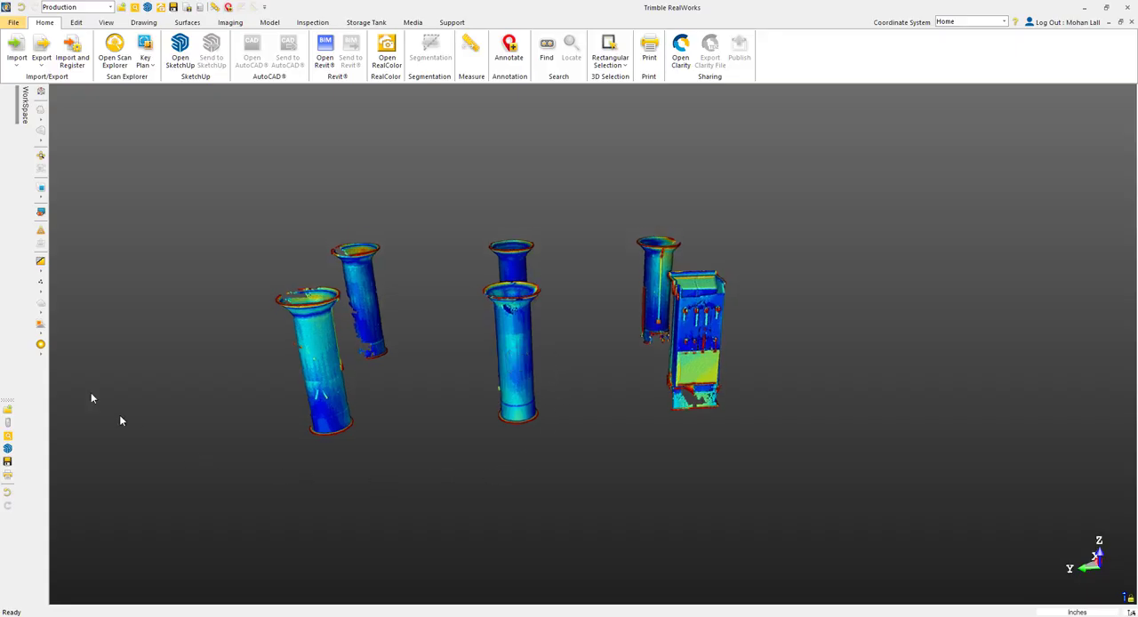
Step: Select Column Inspection in the Inspections folder of the workspace and start the 3D Inspection Analyzer on it
left_click(14, 118)
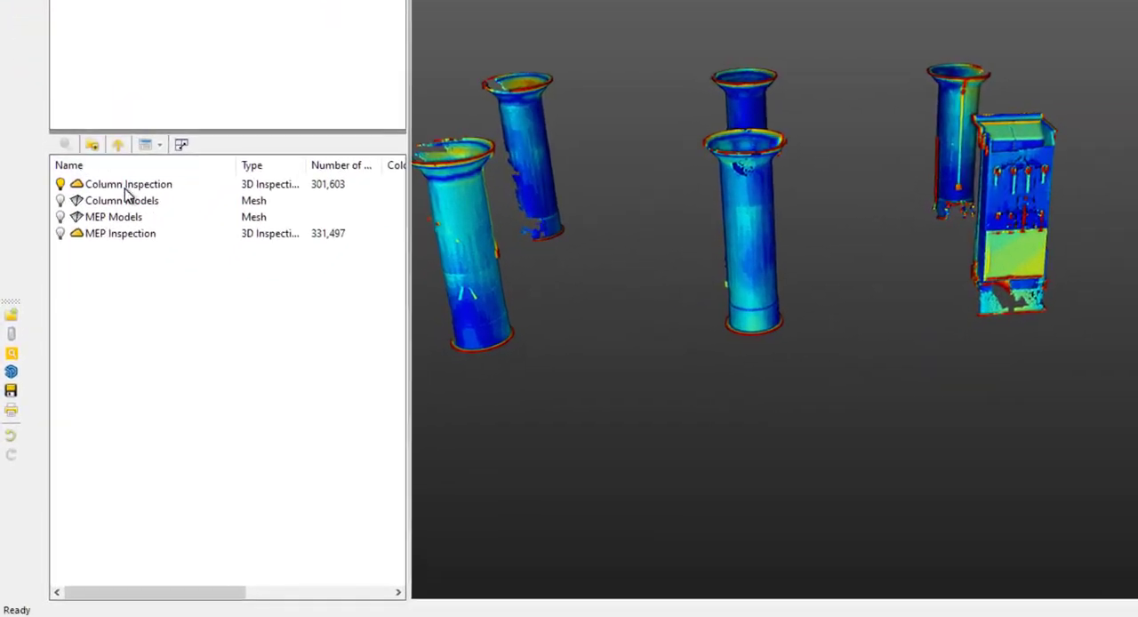
left_click(126, 185)
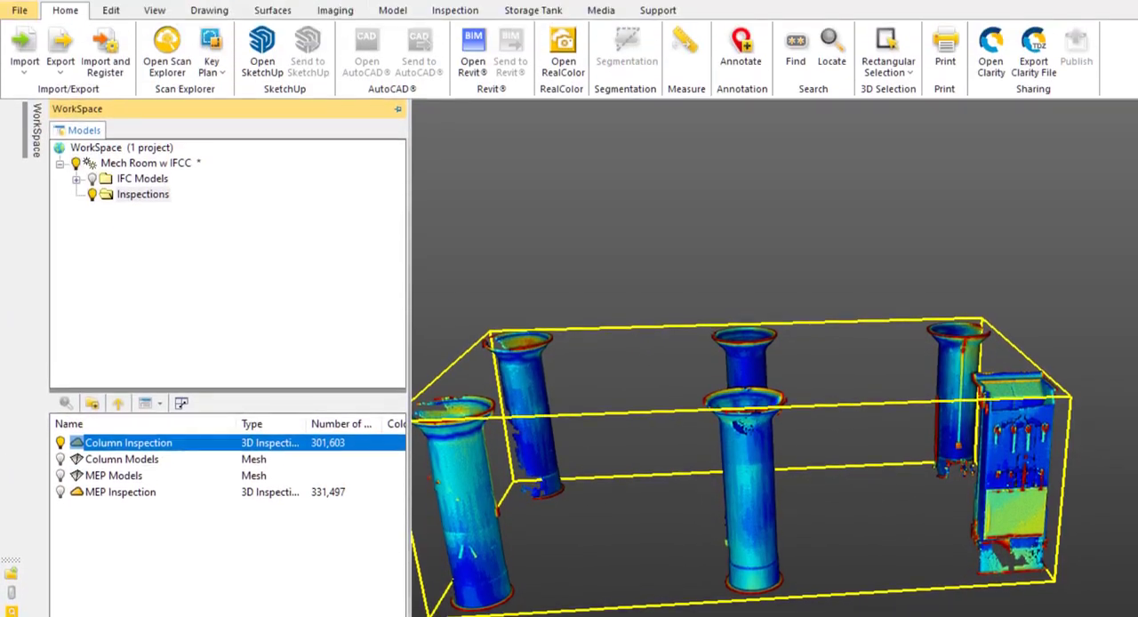
left_click(460, 11)
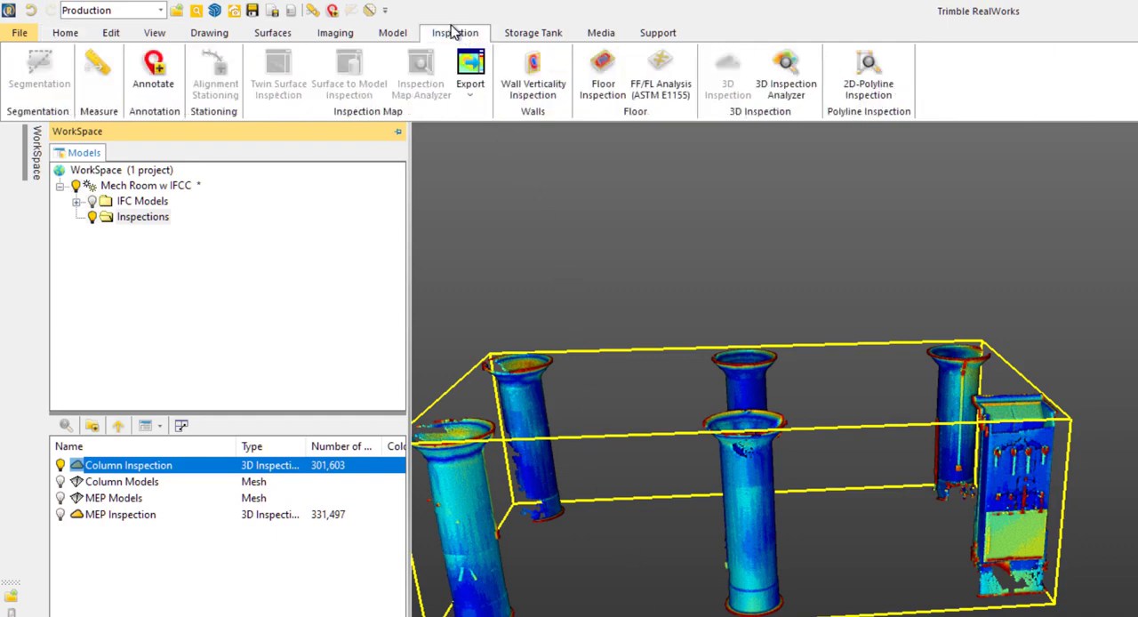
left_click(811, 71)
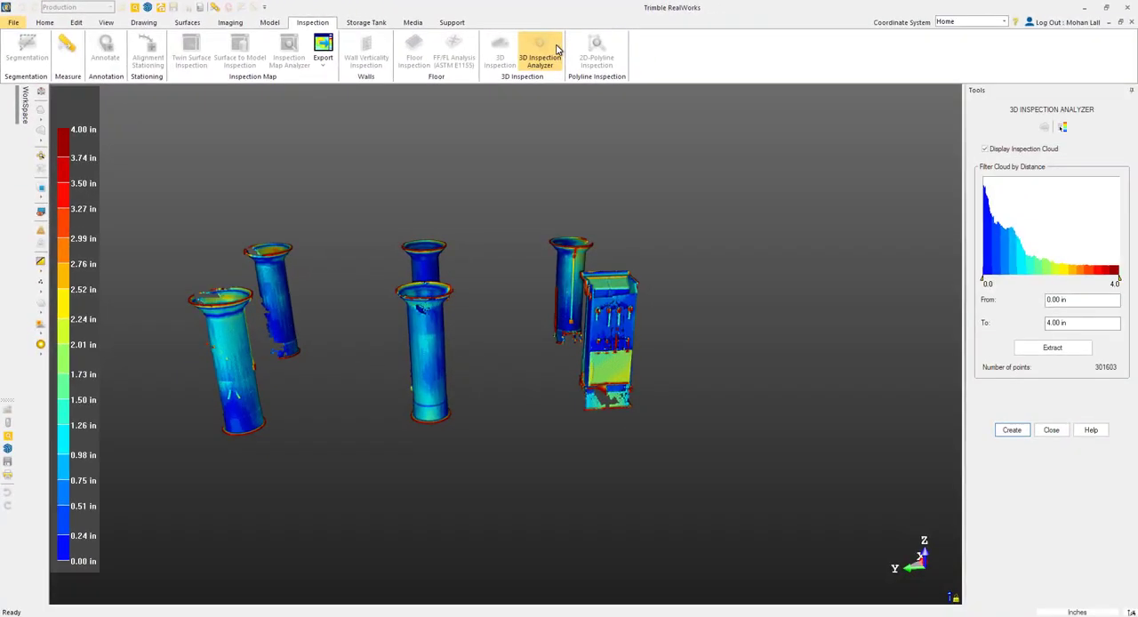
Step: Try filtering the inspection cloud by distance with the range limits, and restore the full 0.00 to 4.00 in range
left_click(986, 282)
left_click_drag(985, 282, 1002, 282)
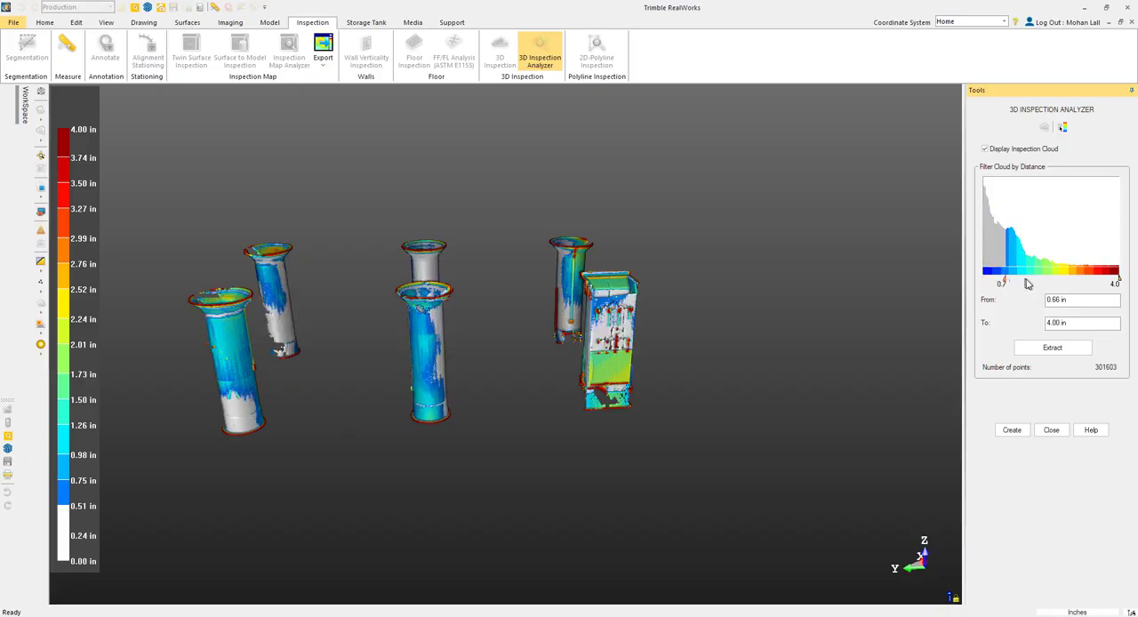
left_click_drag(1097, 279, 981, 280)
left_click_drag(1057, 280, 1122, 285)
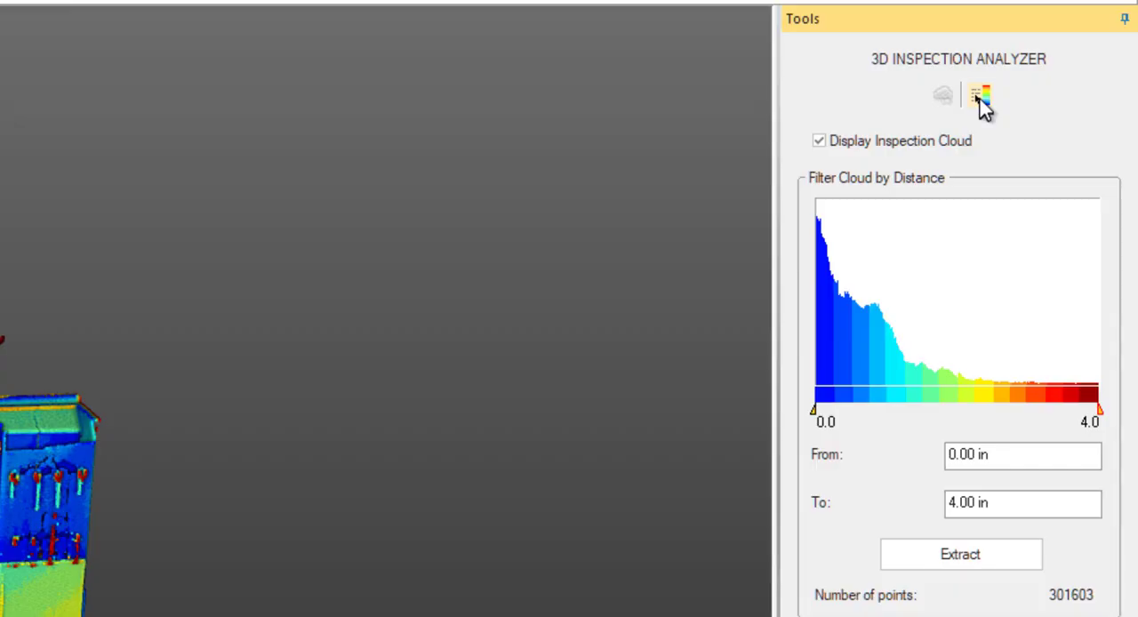
Step: Open the inspection's colorbar for editing and enable dynamic updating of the inspection
left_click(980, 98)
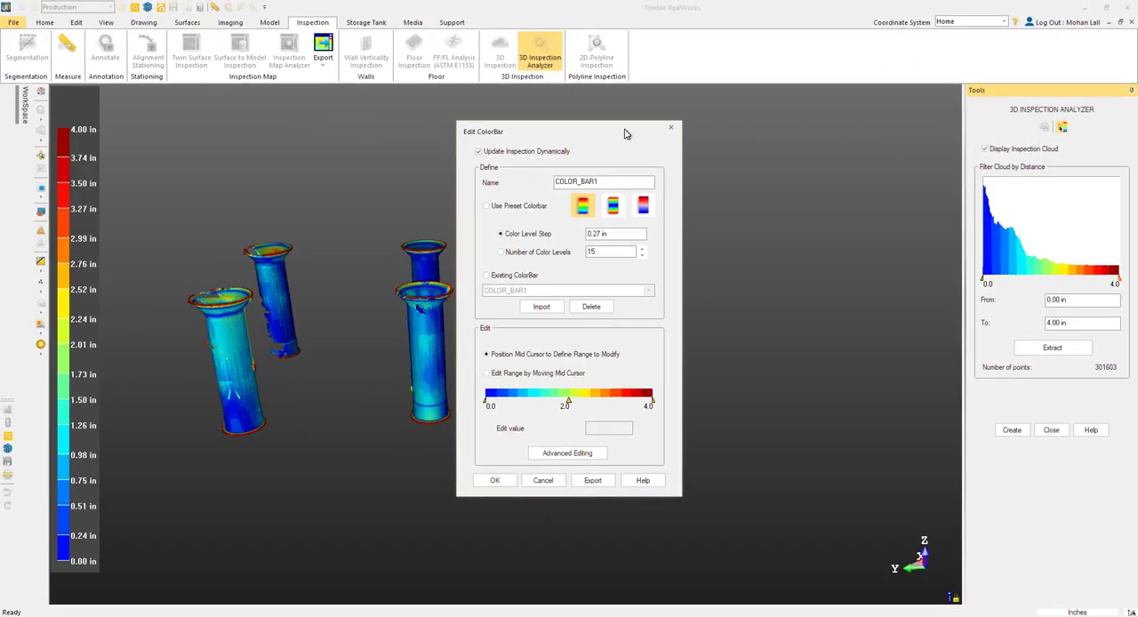
left_click_drag(625, 133, 851, 130)
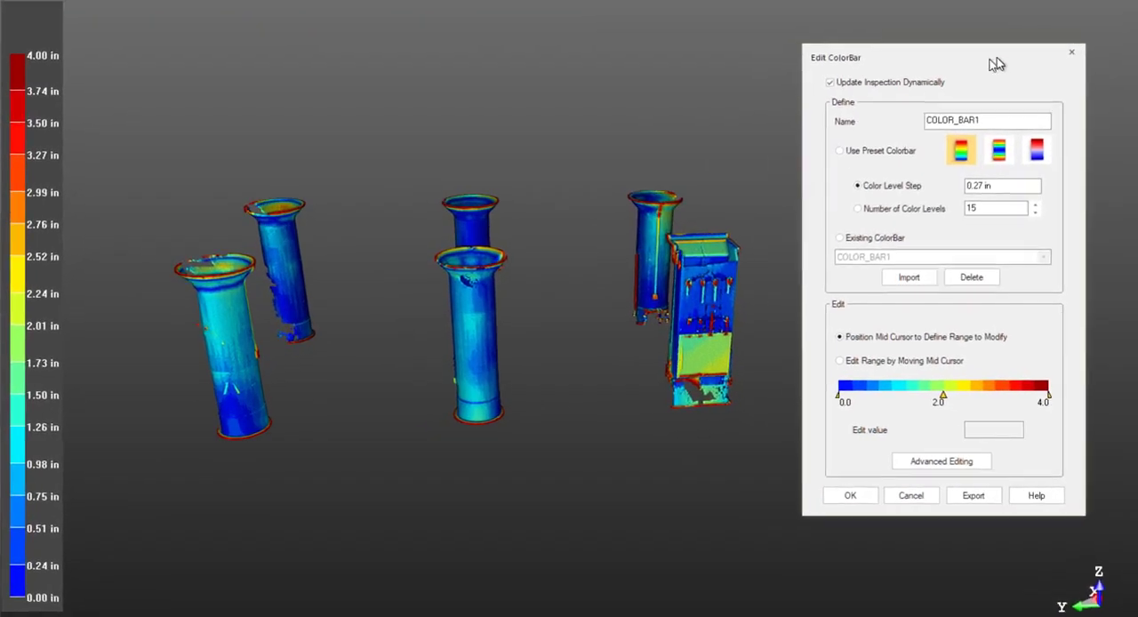
left_click(930, 83)
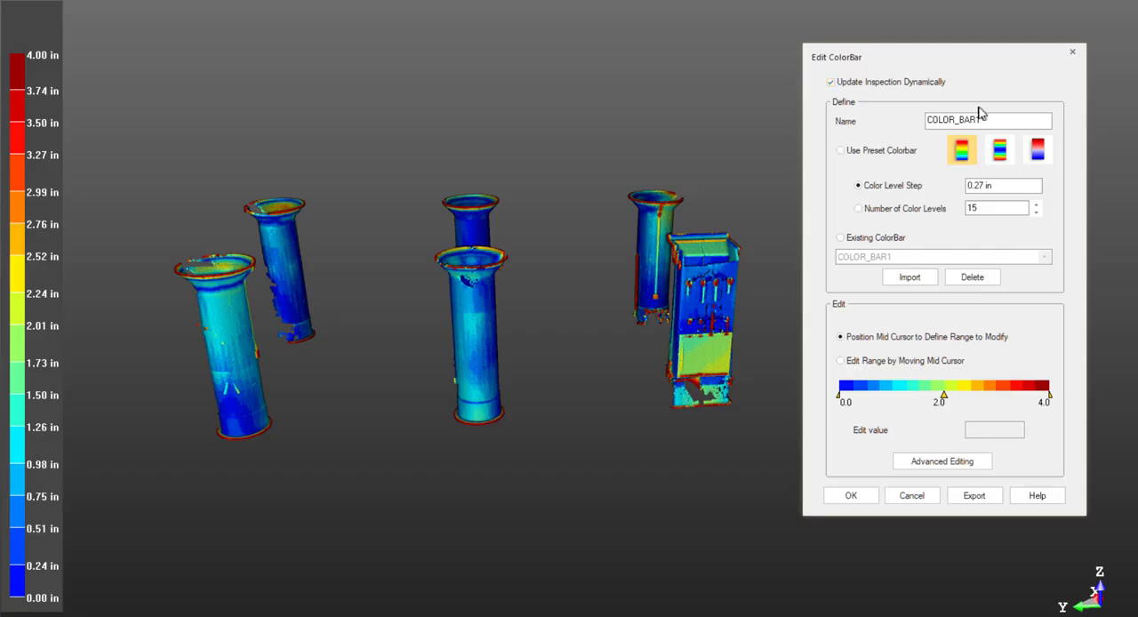
Step: Name the colorbar INSPECTION_COLUMN
left_click_drag(995, 119, 911, 124)
type("INS")
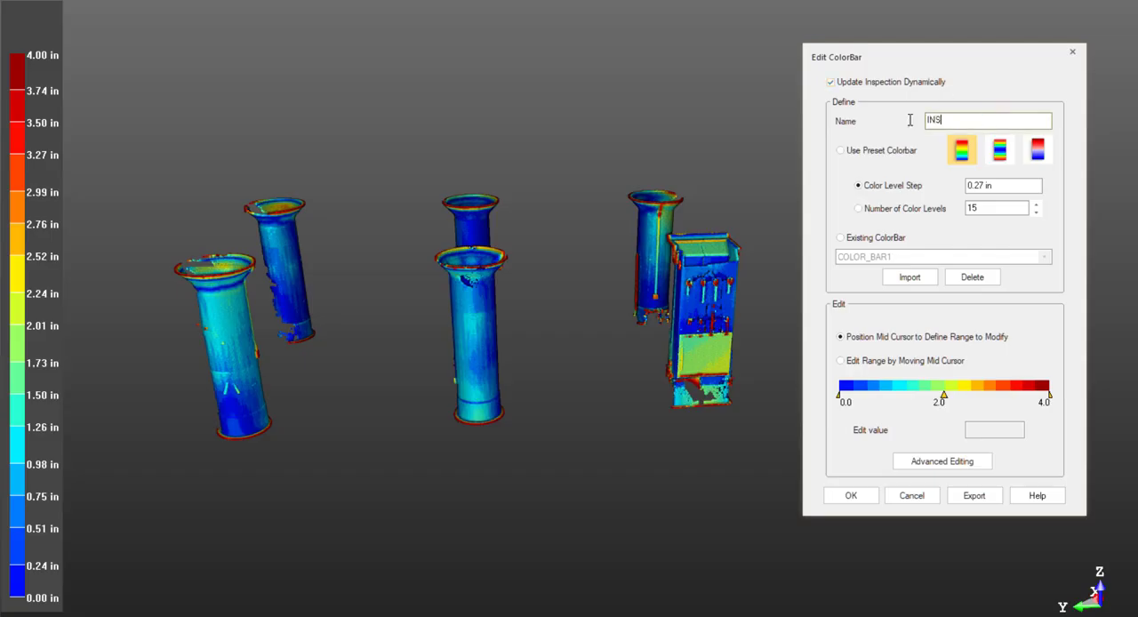
type("PECTION_COLUMN")
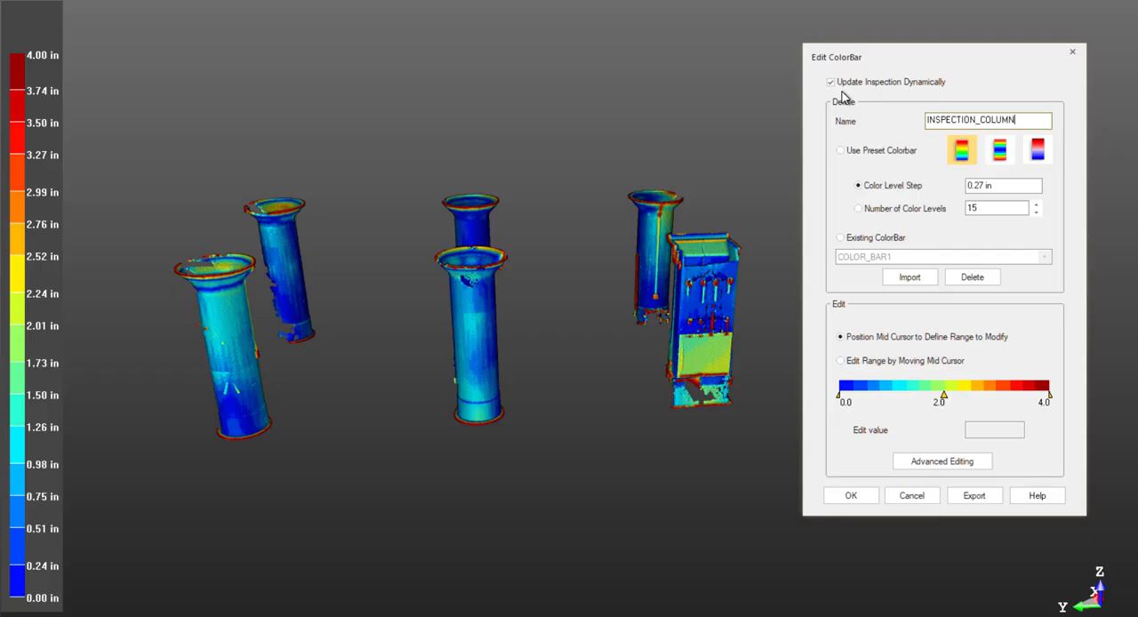
Step: Preview the existing colorbars COLOR_BAR1, COLOR_BAR7 and COLOR_BAR22 on the inspection cloud
left_click(899, 240)
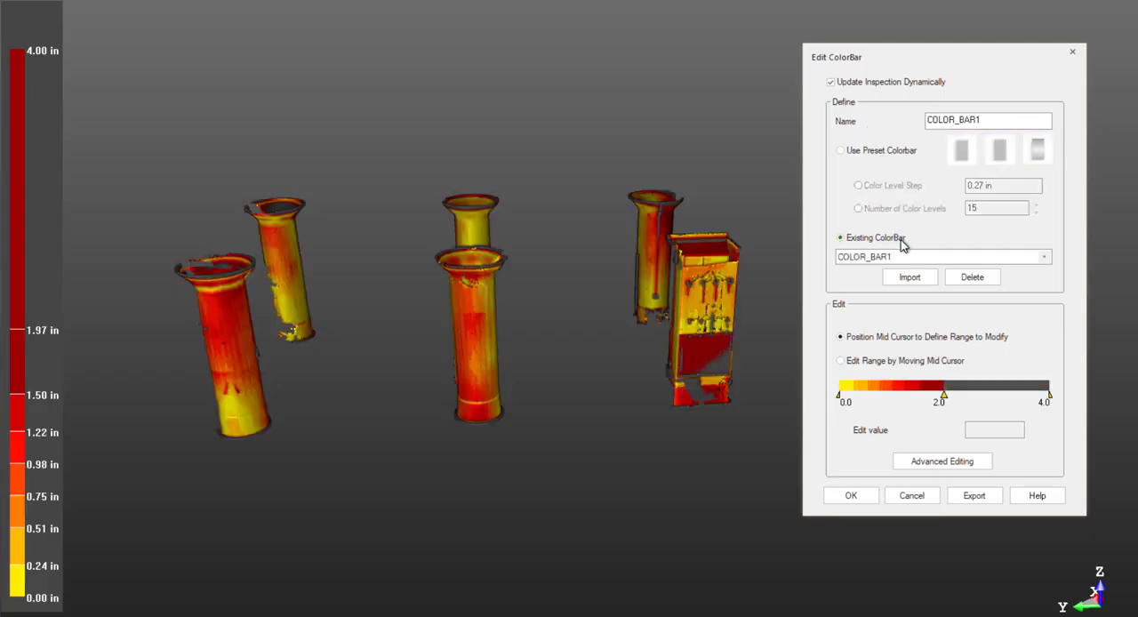
left_click(1045, 257)
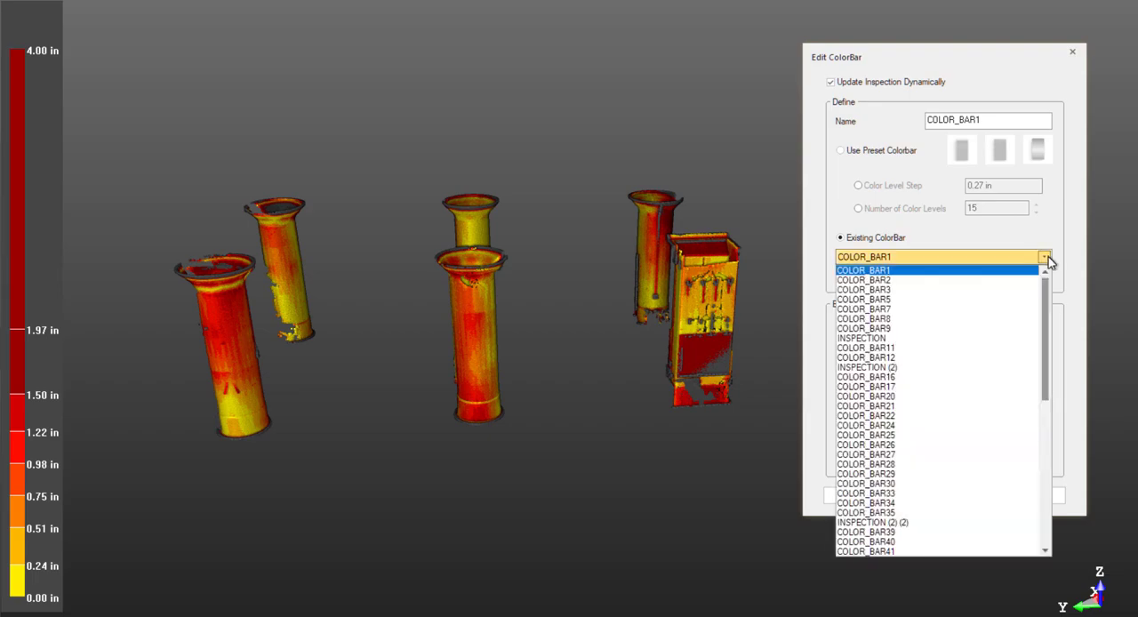
left_click(1016, 319)
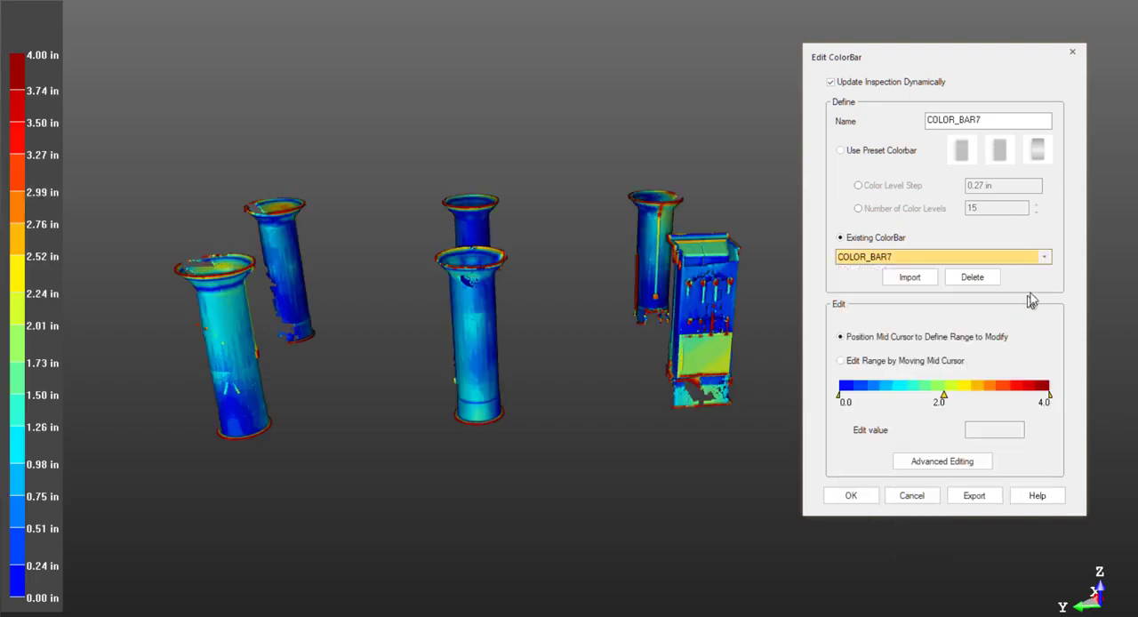
left_click(1044, 257)
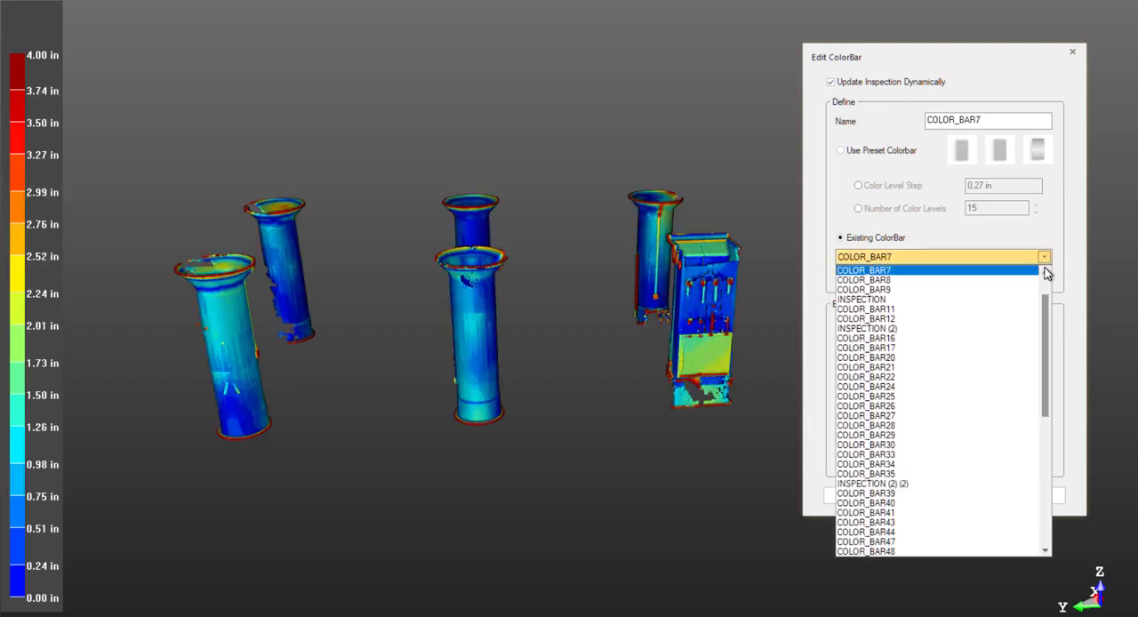
left_click(955, 377)
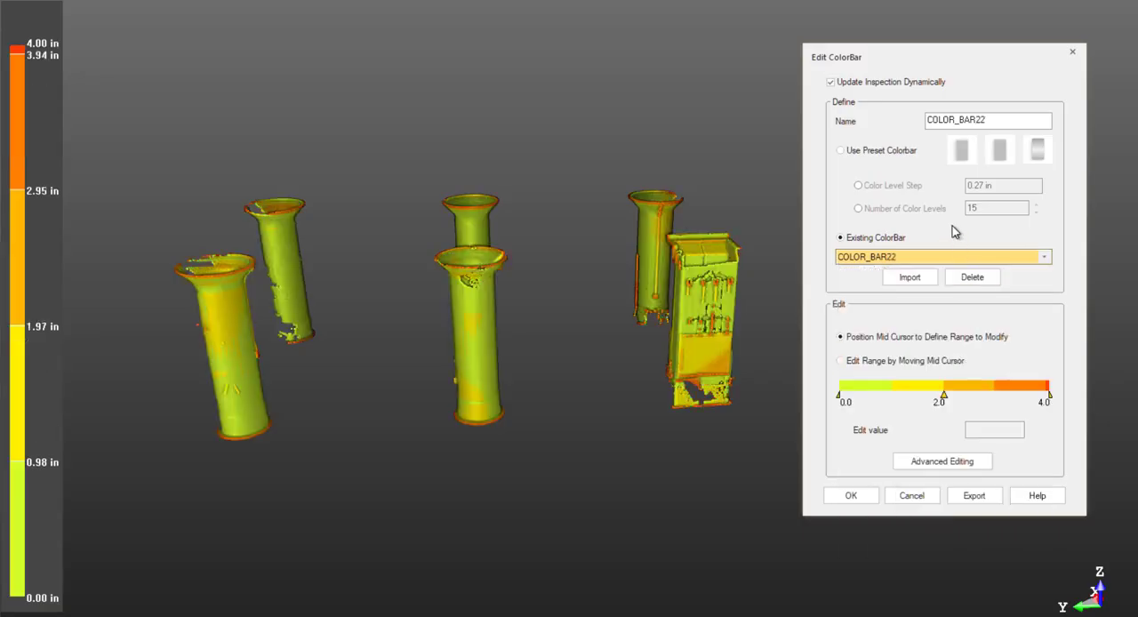
Step: Switch back to a preset colorbar, compare the three presets, and choose the Blue (Small) to Red (Large) Colorbar
left_click(908, 153)
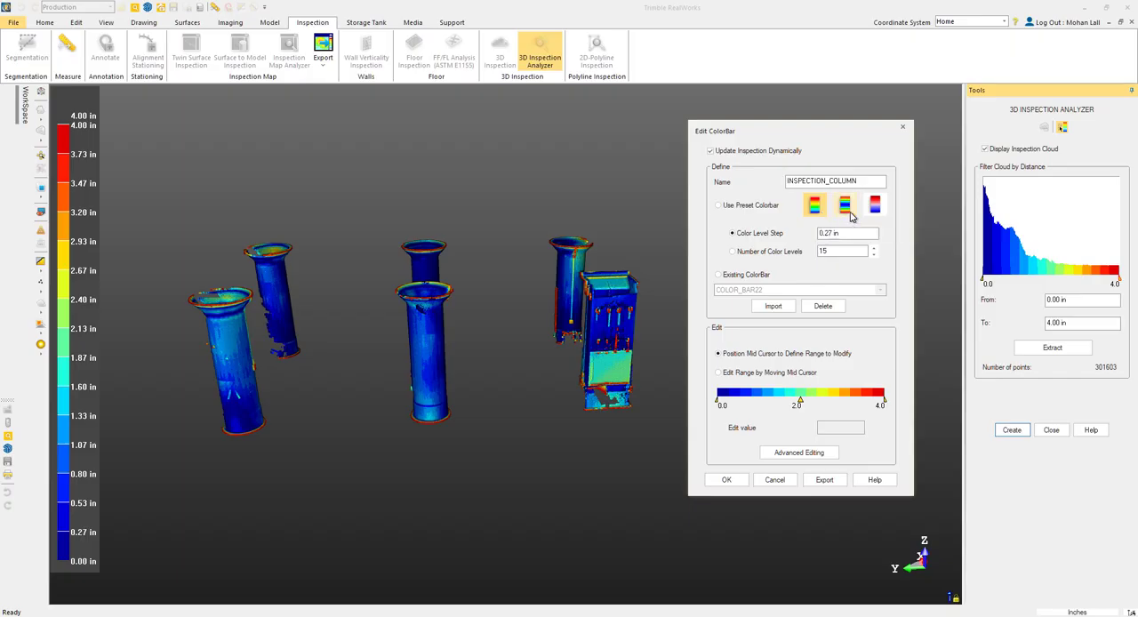
left_click(849, 214)
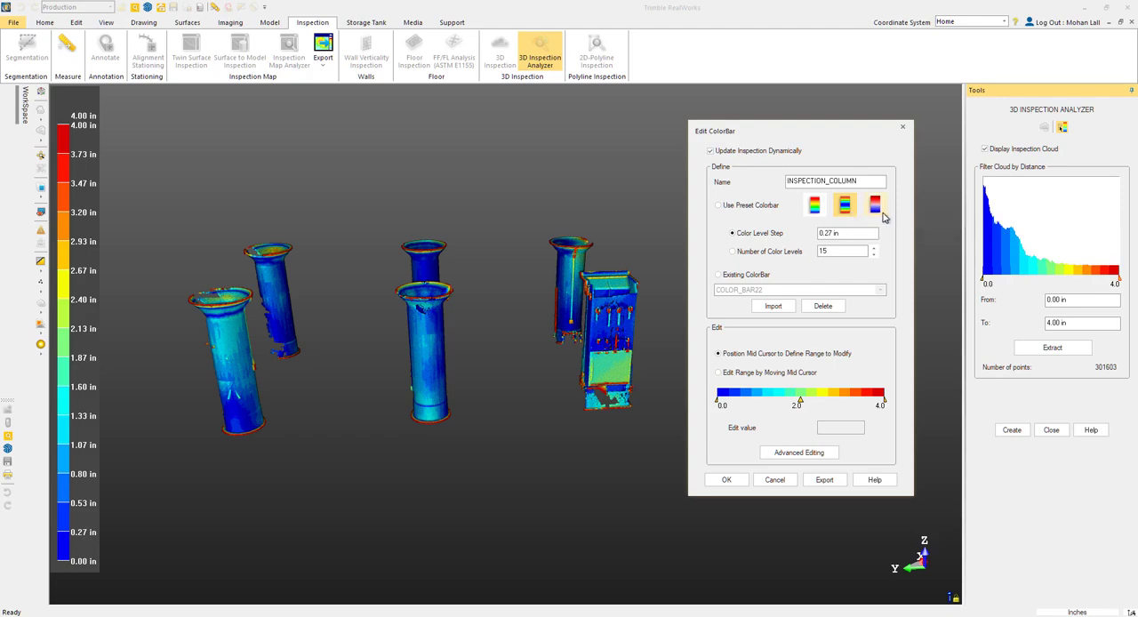
left_click(881, 215)
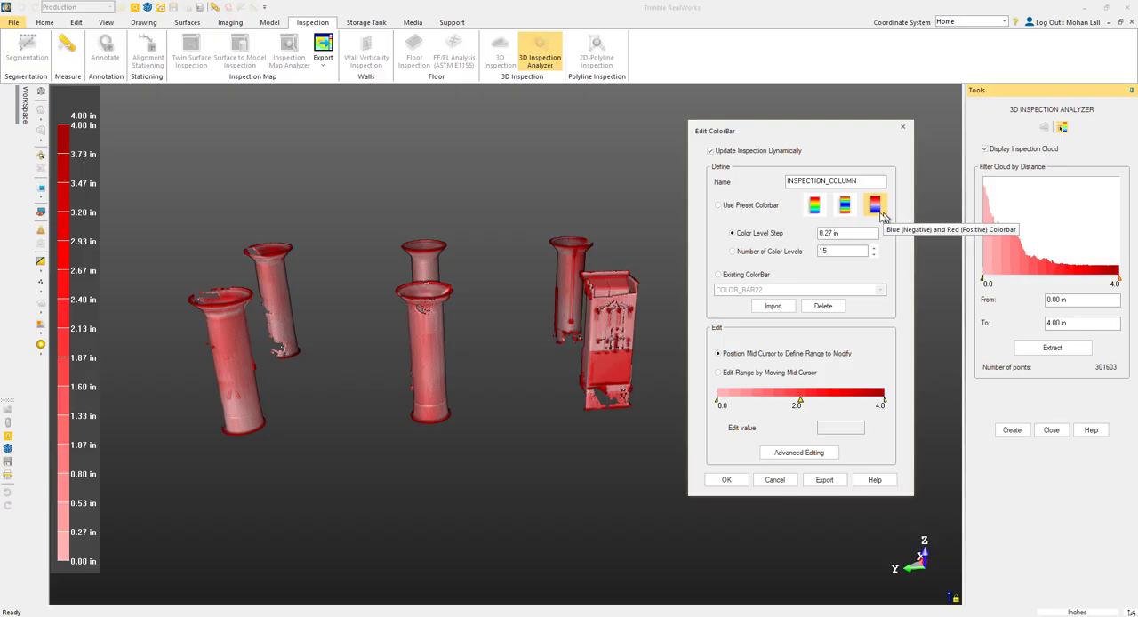
left_click(814, 205)
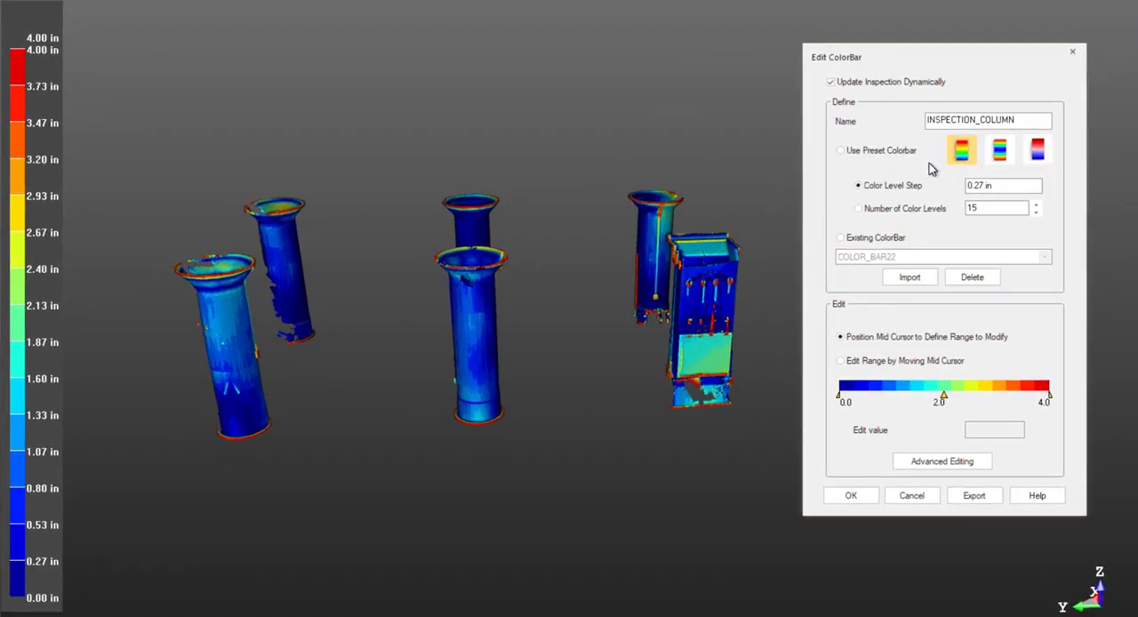
Step: Try a color level step of 0.10 in and settle on a step of 0.50 in
left_click(975, 185)
left_click_drag(977, 186, 957, 187)
type("0.1")
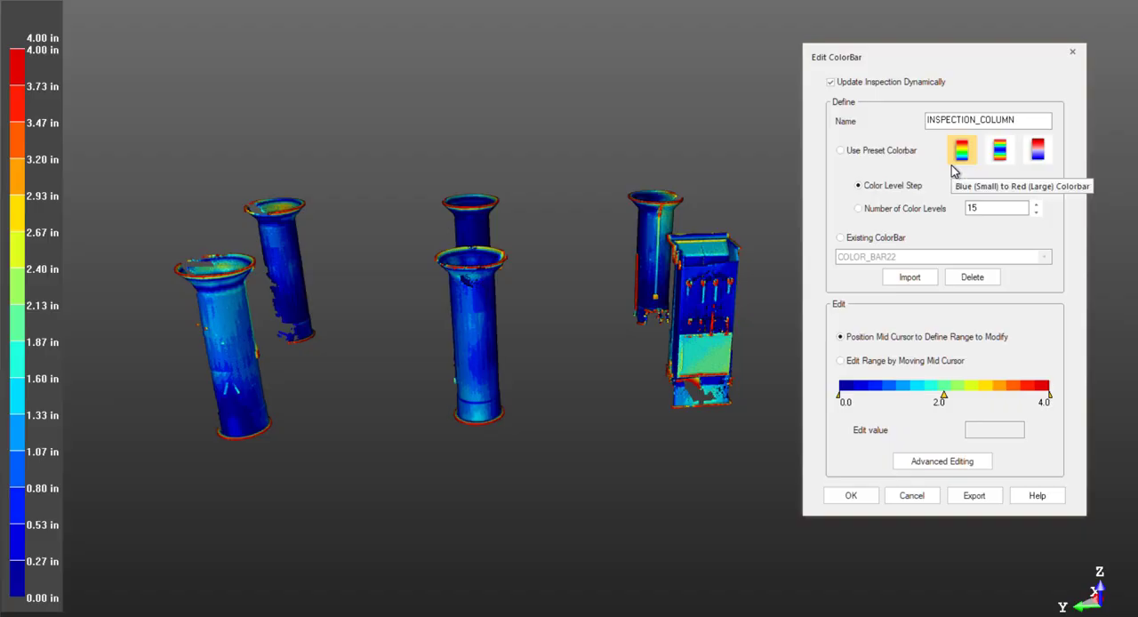
key("Return")
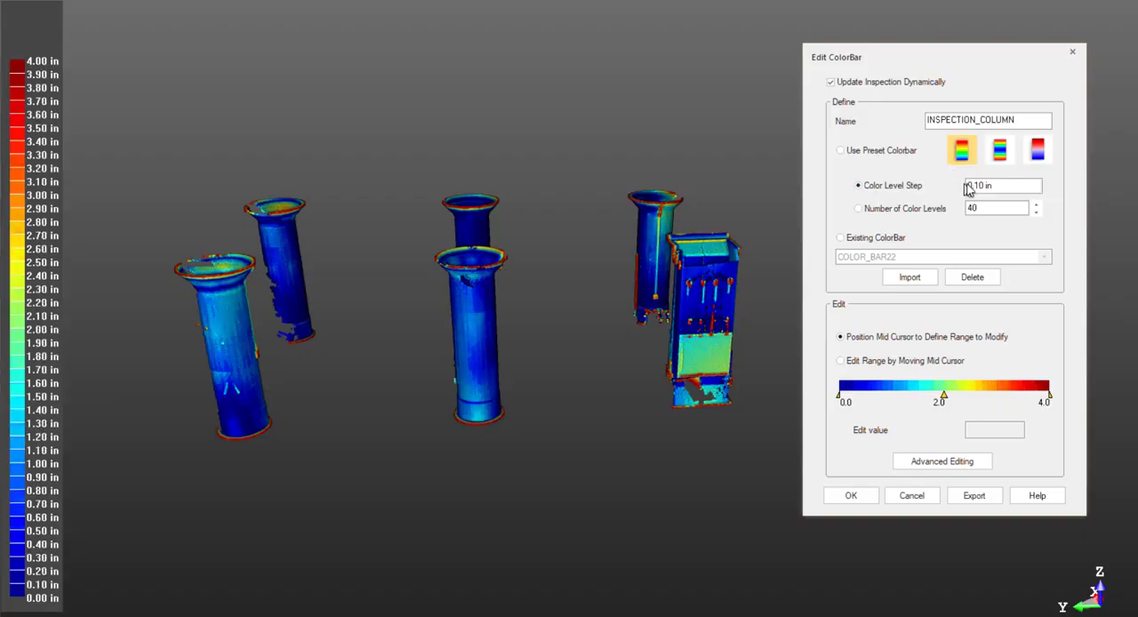
left_click_drag(979, 184, 1022, 184)
type("5")
key("Return")
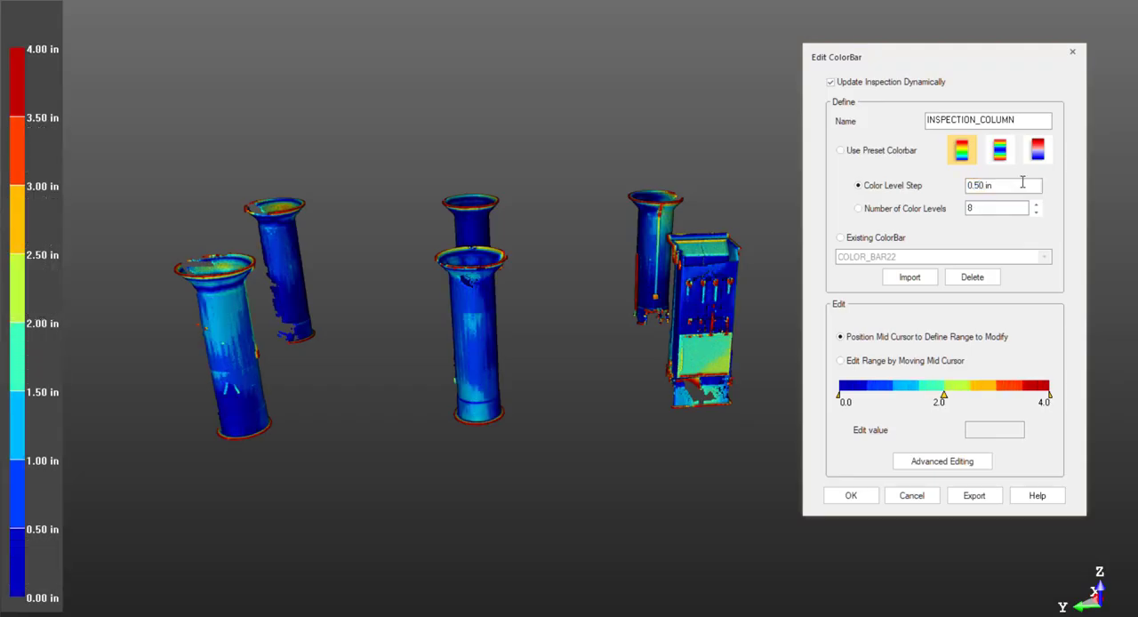
Step: Try 20, 10 and 8 color levels, and return to defining the colorbar by color level step
double_click(982, 208)
type("20")
key("Return")
double_click(985, 210)
type("10")
key("Return")
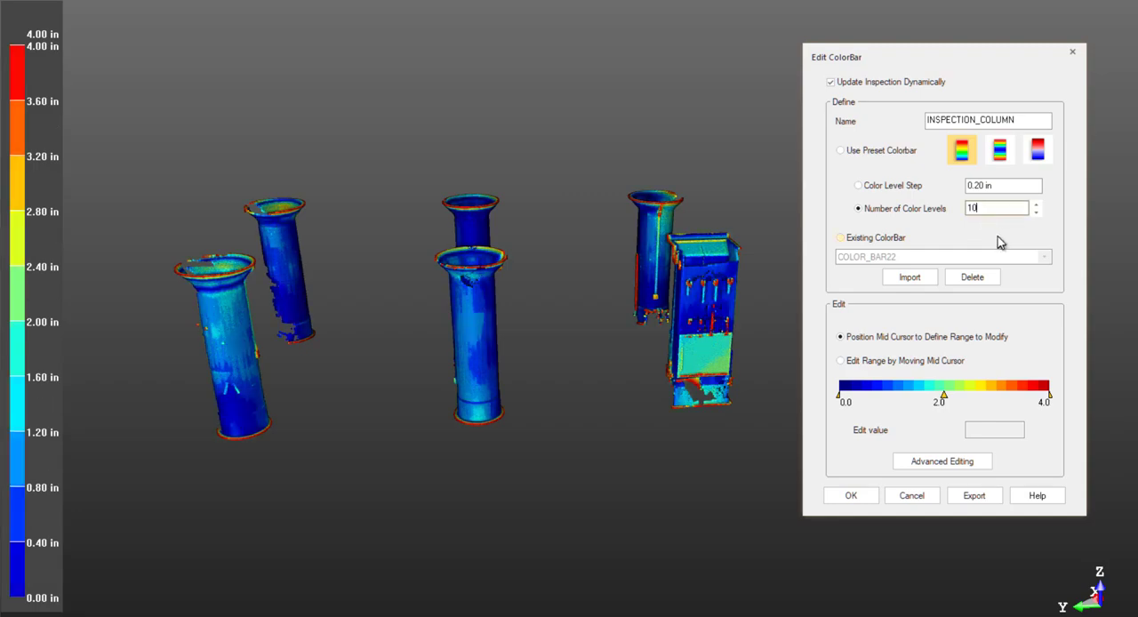
double_click(1001, 210)
type("8")
key("Return")
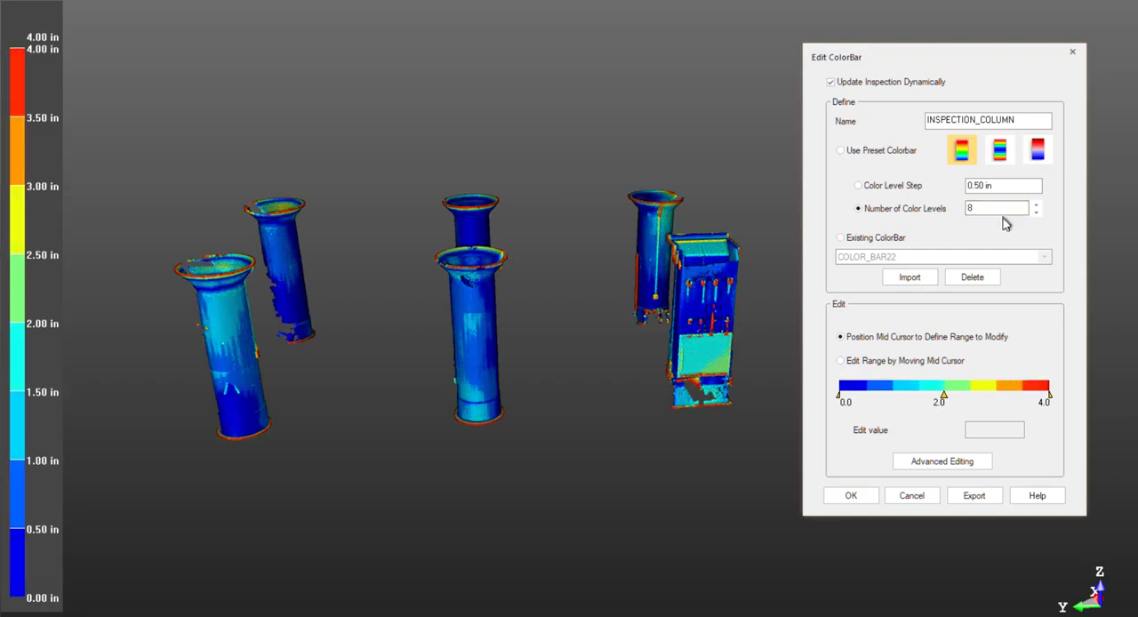
left_click(924, 184)
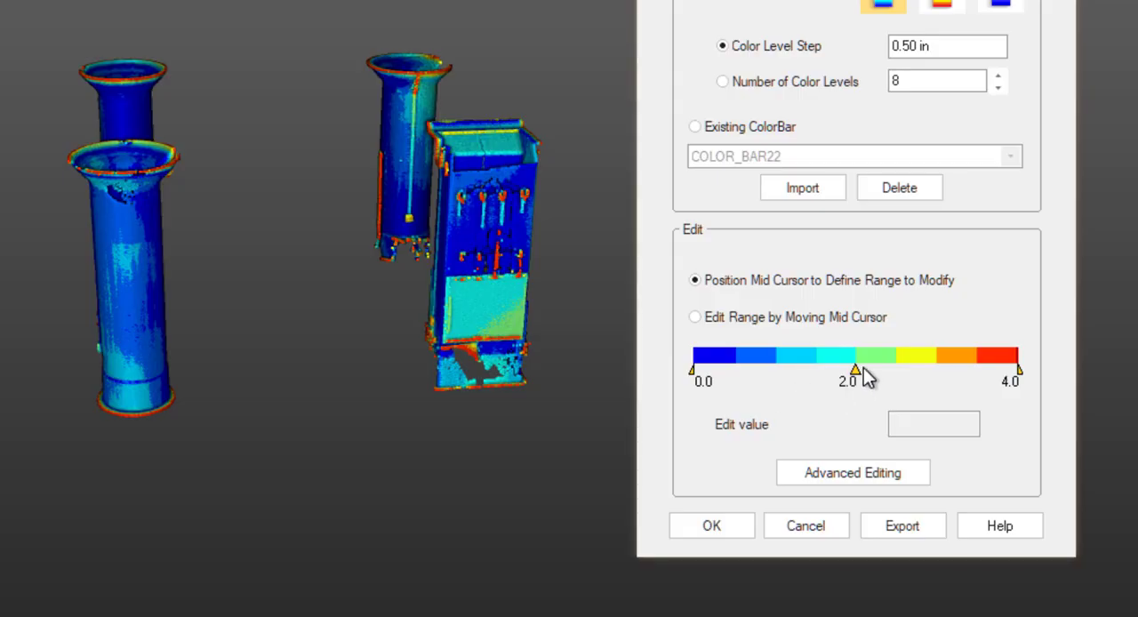
Step: Set the colorbar range cursors to 0.50, 1.00 and 1.50 in, and shift the middle color boundary to 0.95 in
left_click_drag(854, 373, 776, 371)
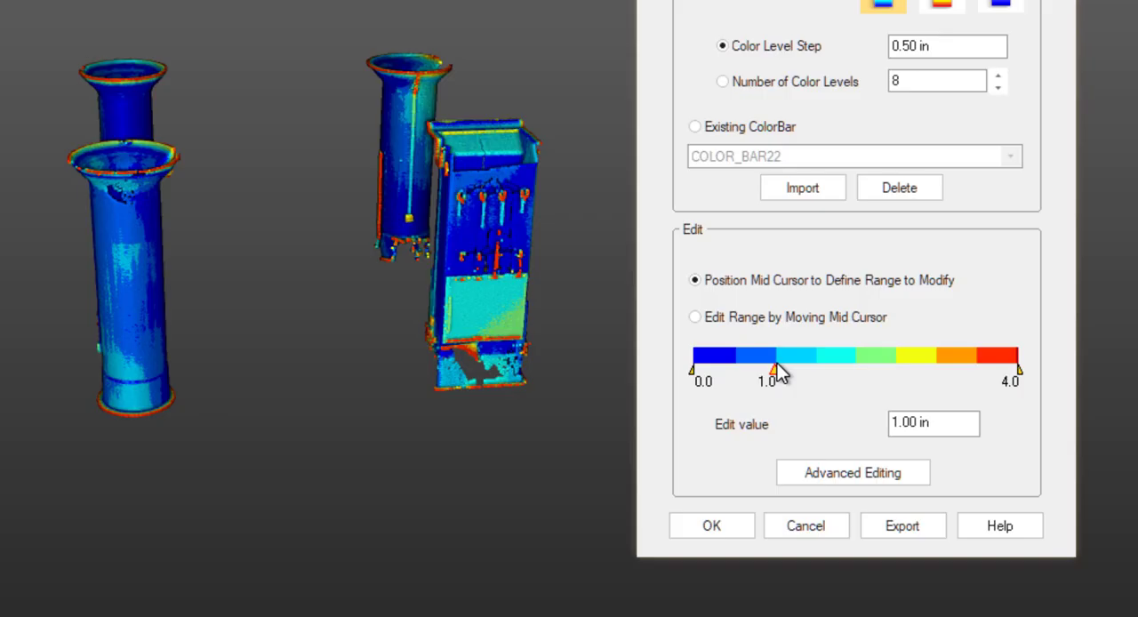
left_click_drag(694, 377, 728, 378)
left_click_drag(1021, 375, 828, 384)
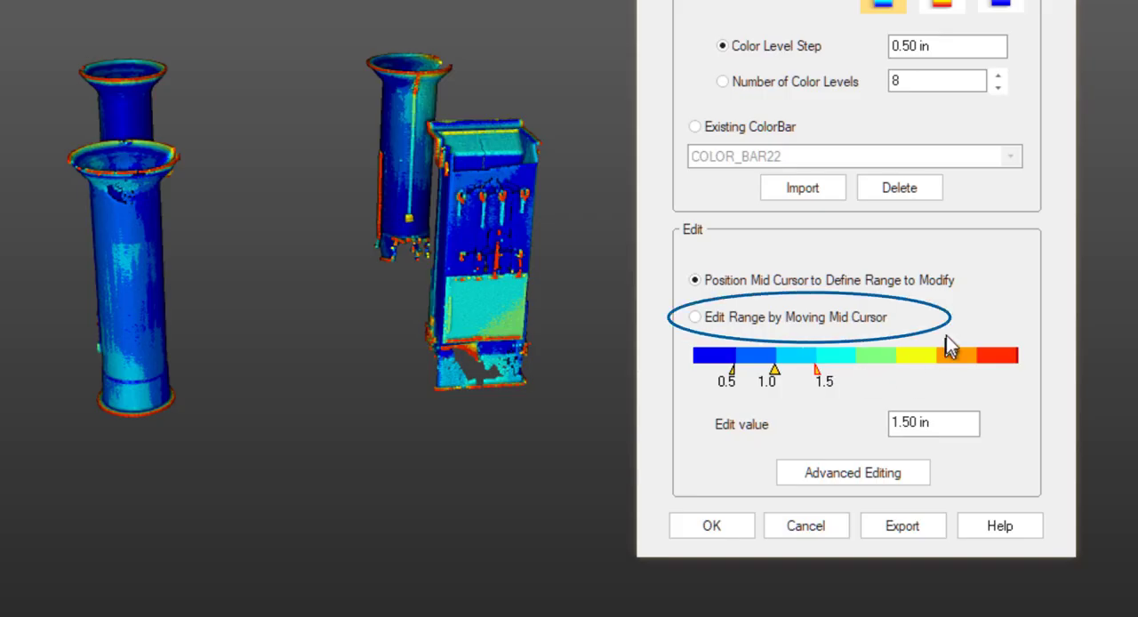
left_click(881, 317)
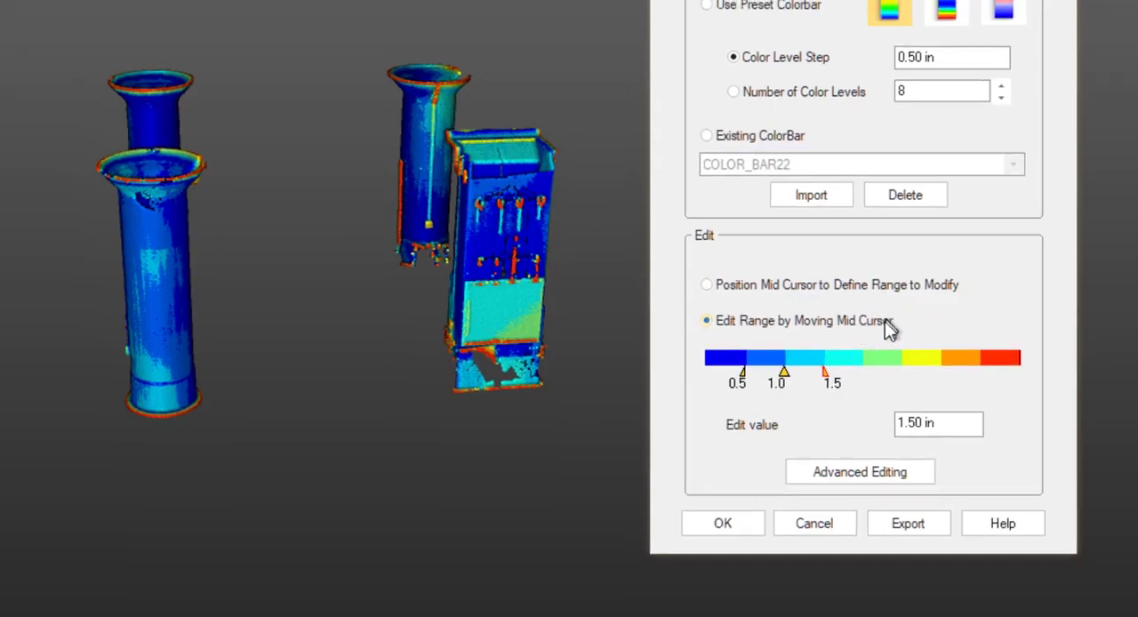
mouse_move(892, 400)
left_mouse_down()
mouse_move(875, 400)
mouse_move(910, 400)
mouse_move(893, 403)
left_mouse_up()
Step: Reposition the range cursors to 0.95, 1.50 and 2.00 in, and shift the middle color boundary to 1.47 in
left_click(919, 341)
mouse_move(919, 399)
left_mouse_down()
mouse_move(944, 400)
mouse_move(915, 398)
left_mouse_up()
left_click(862, 398)
left_click(883, 400)
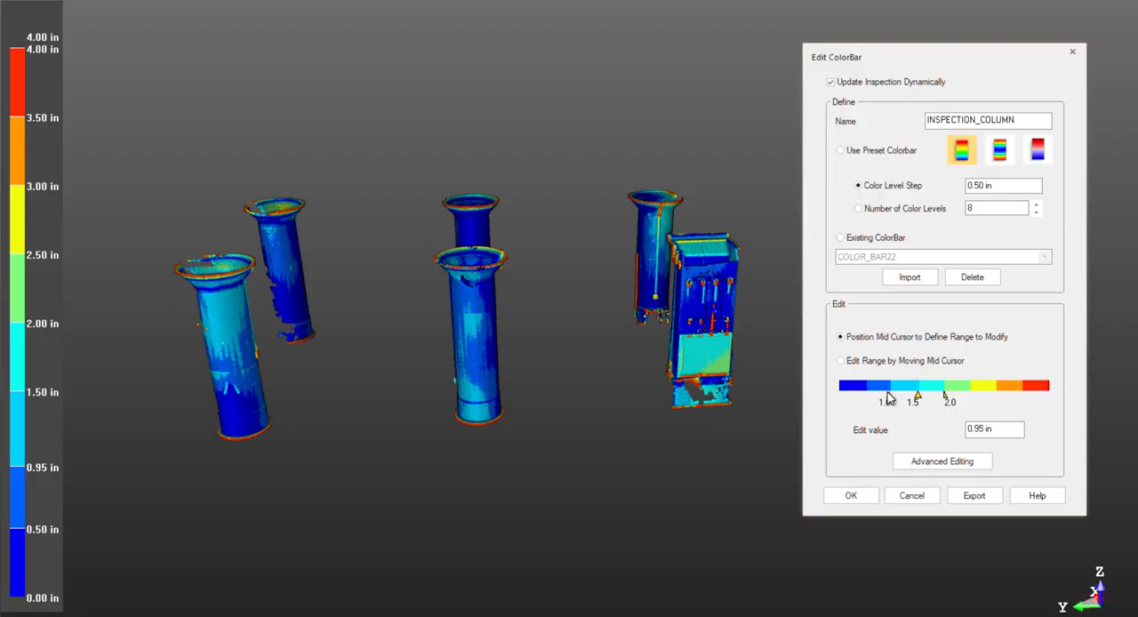
left_click(906, 361)
mouse_move(919, 401)
left_mouse_down()
mouse_move(903, 401)
mouse_move(928, 402)
mouse_move(914, 400)
left_mouse_up()
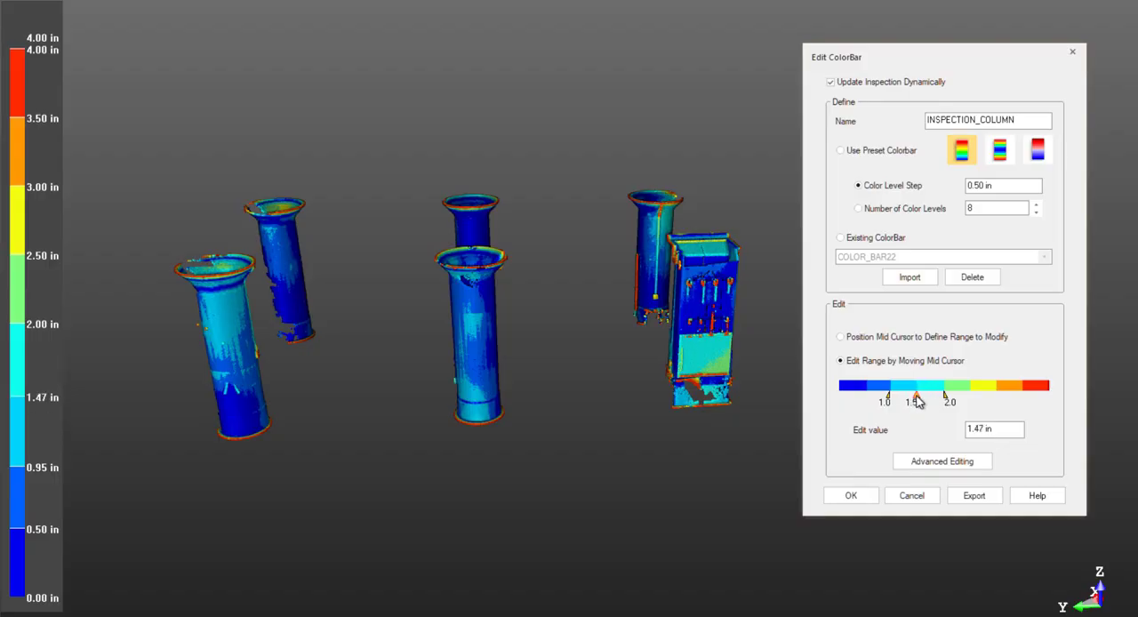
Step: Widen the editable range to 0.00 to 2.50 in around the 0.95 in boundary, and shift that boundary to 0.84 in
left_click(894, 340)
left_click(888, 397)
left_click(842, 397)
left_click(971, 396)
left_click(916, 396)
left_click(892, 397)
left_click(920, 364)
mouse_move(893, 392)
left_mouse_down()
mouse_move(901, 404)
mouse_move(927, 399)
mouse_move(884, 399)
left_mouse_up()
Step: Place the mid cursor on the 0.44 in color boundary and shift that boundary to a lower distance
left_click(906, 337)
left_click(865, 398)
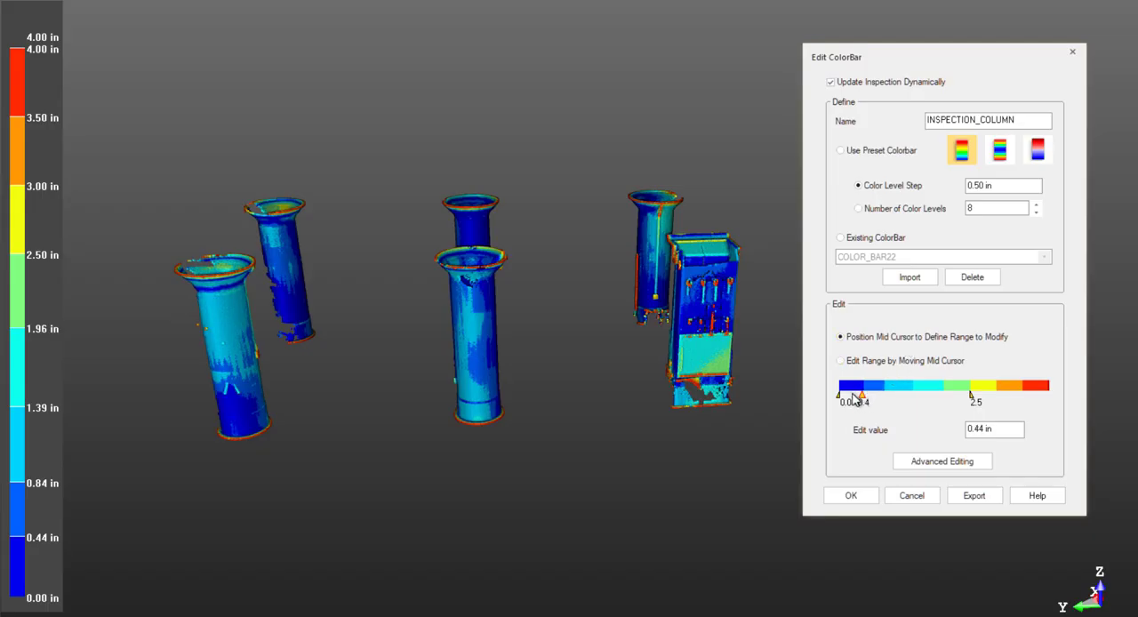
left_click(871, 364)
left_click_drag(862, 396, 855, 396)
Step: Place the mid cursor on the third color boundary, shift it to 1.00 in, and return to mid cursor positioning mode
left_click(902, 343)
left_click(906, 397)
left_click(899, 362)
left_click_drag(906, 396, 891, 397)
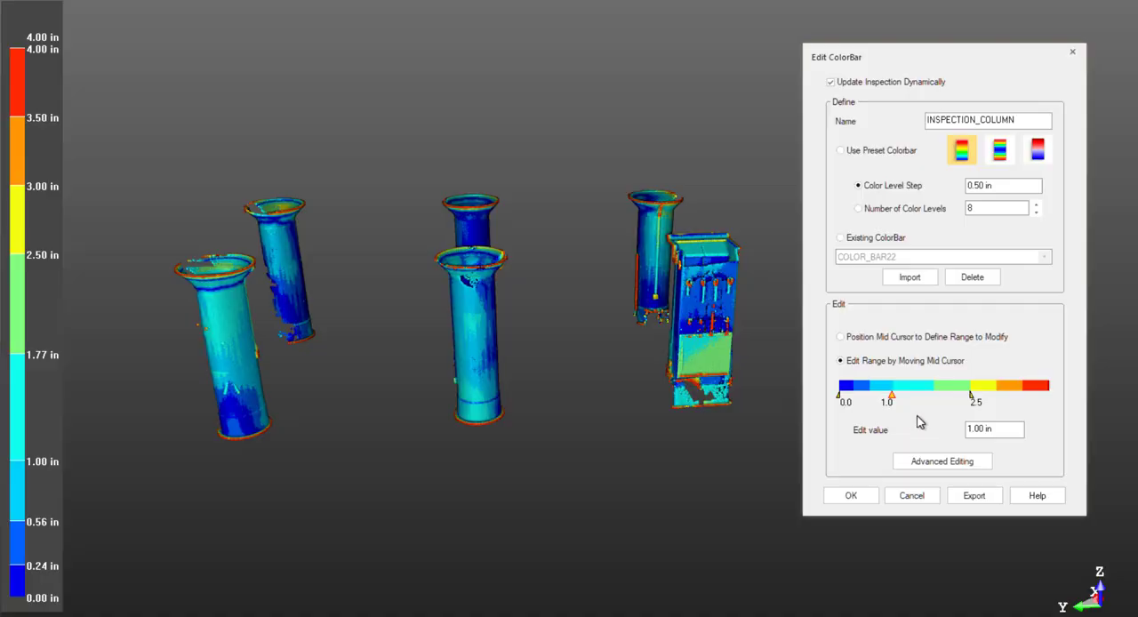
left_click(923, 338)
Step: In the advanced colorbar editing, set the 0.24 to 0.56 interval to the custom purple RGB (189, 11, 243) and save the change
left_click(941, 461)
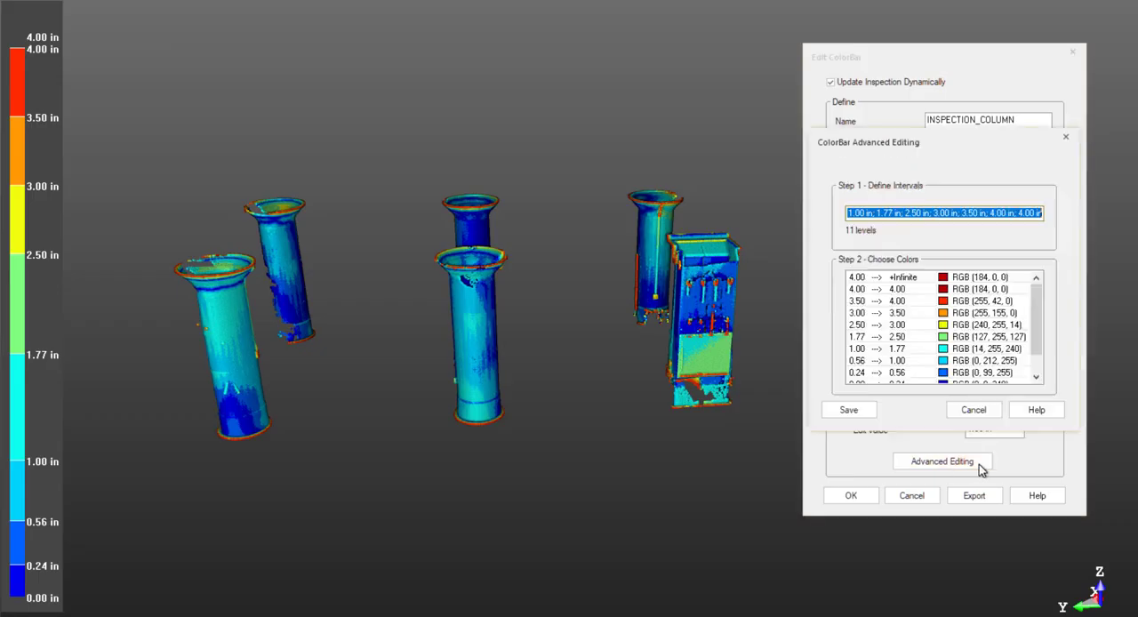
left_click_drag(1038, 339, 1038, 357)
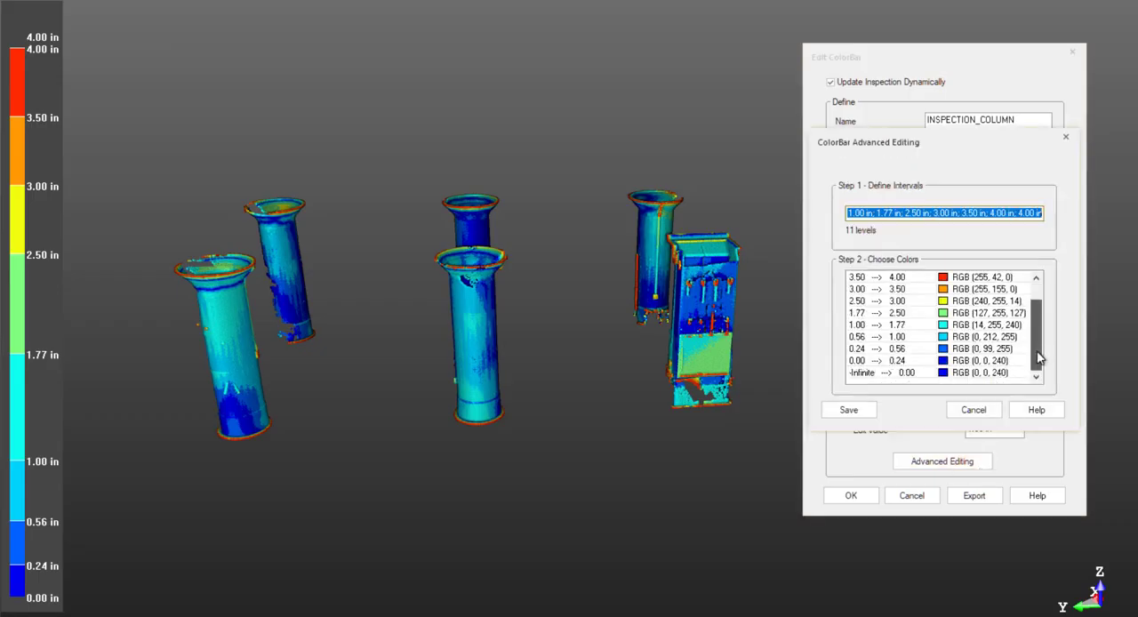
left_click(950, 352)
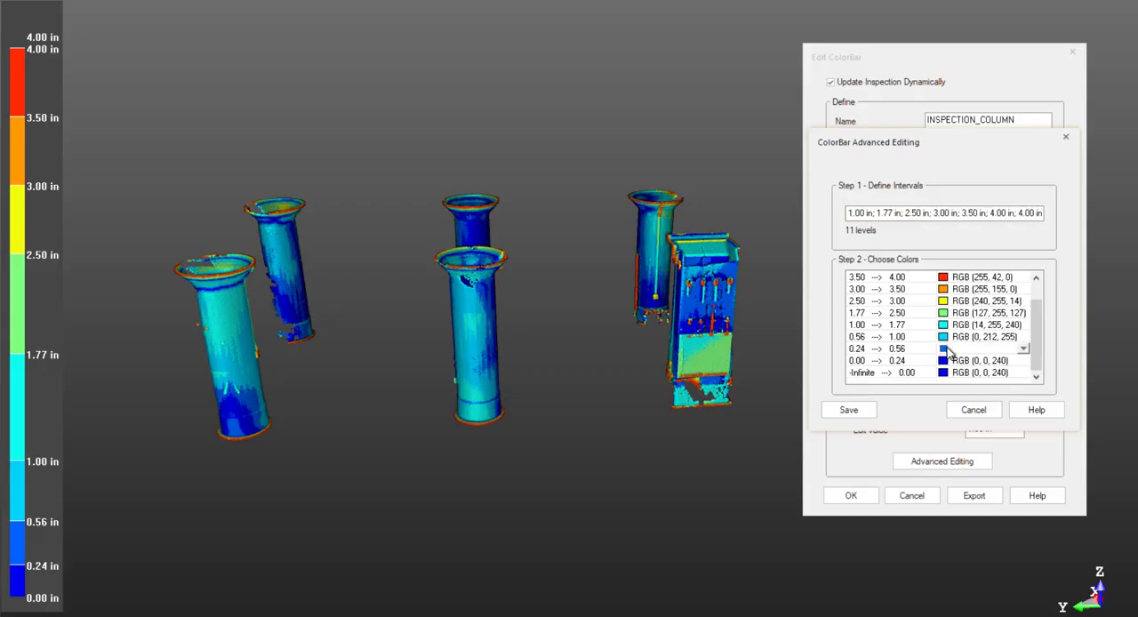
left_click(1022, 350)
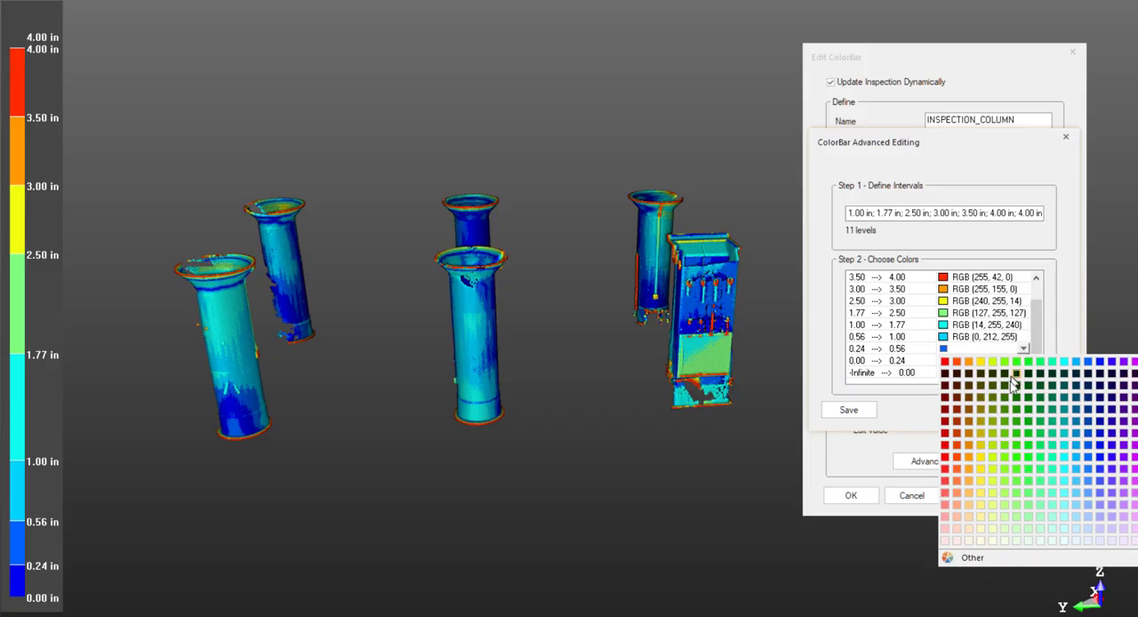
left_click(1103, 557)
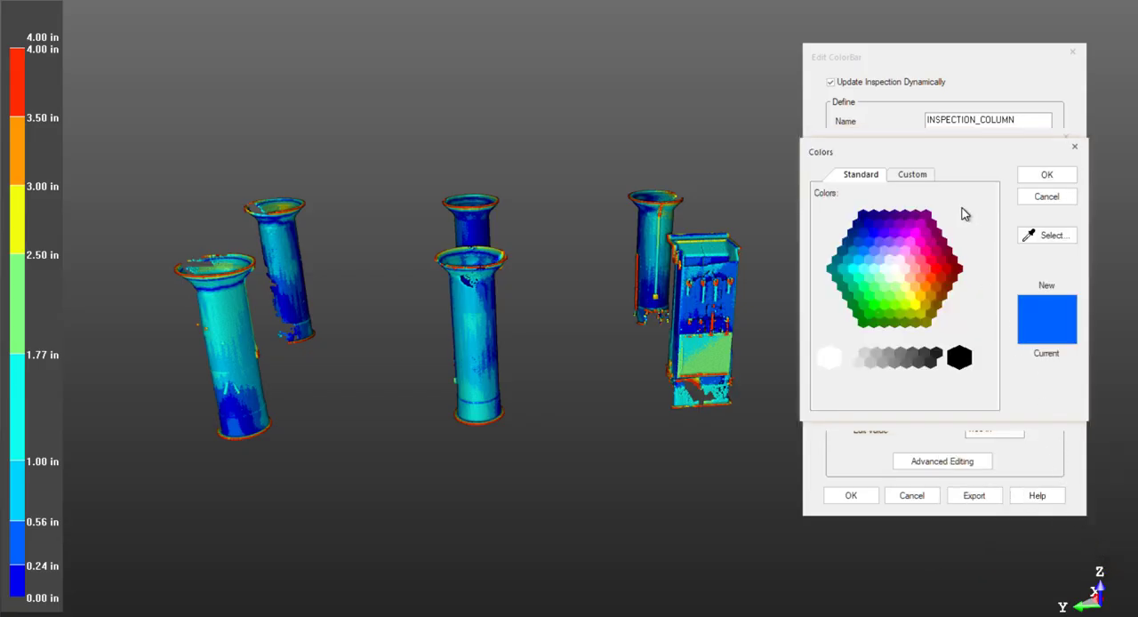
left_click(928, 177)
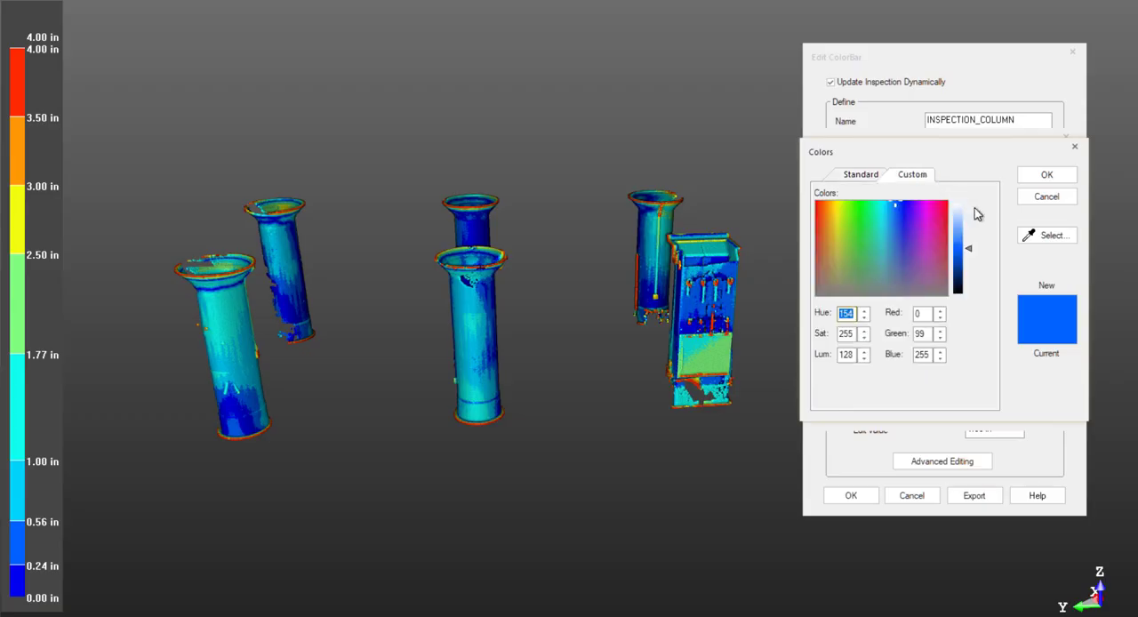
left_click(925, 211)
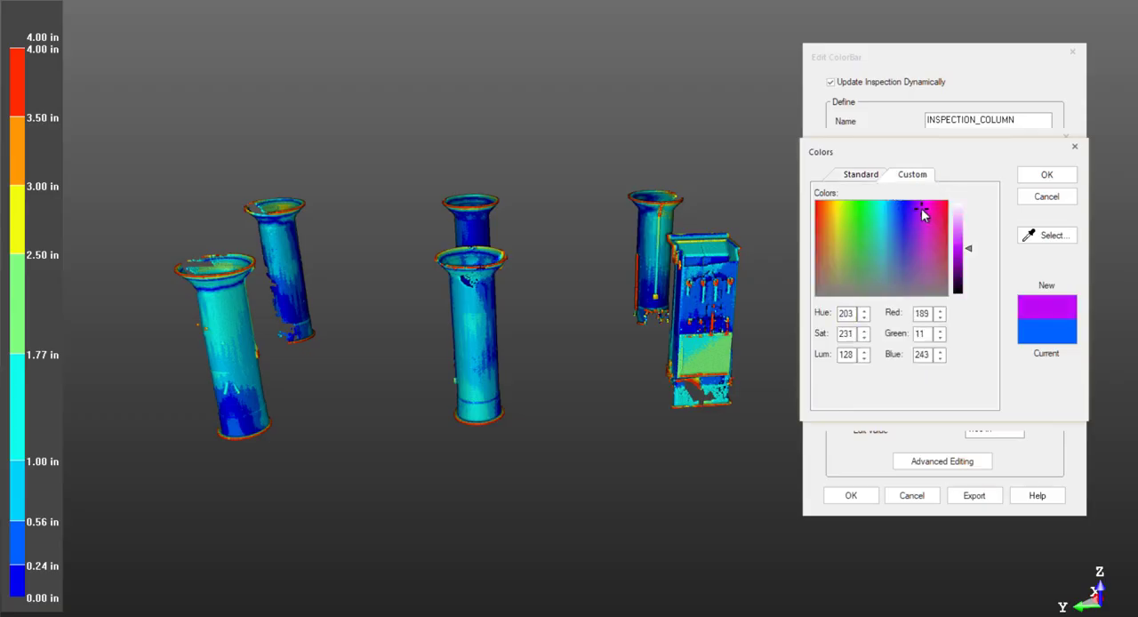
left_click(1045, 178)
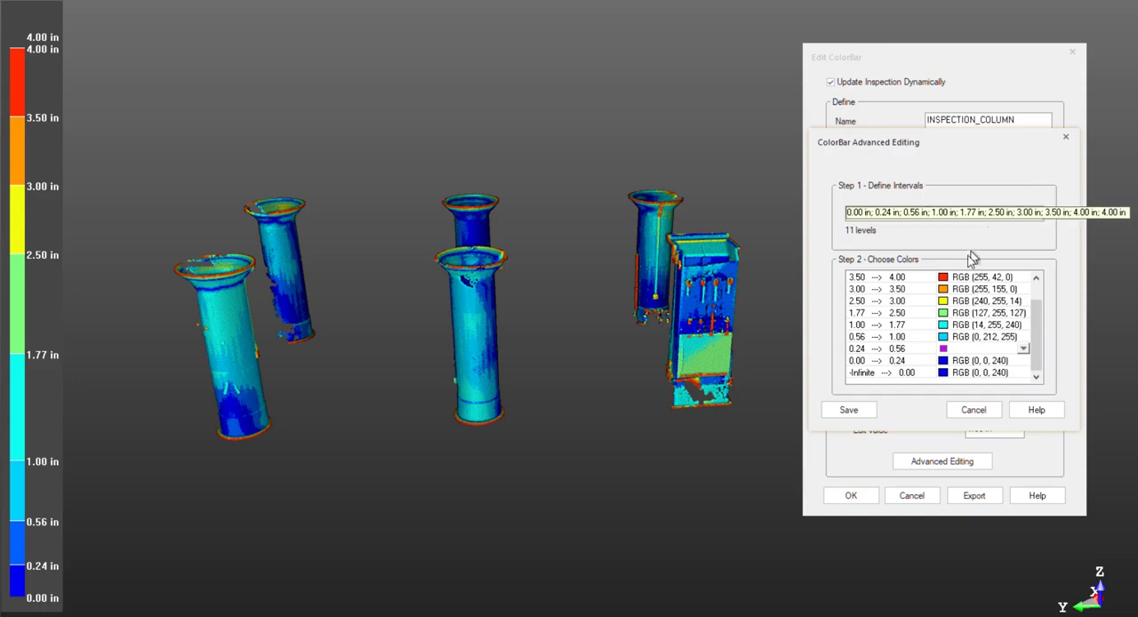
left_click(870, 410)
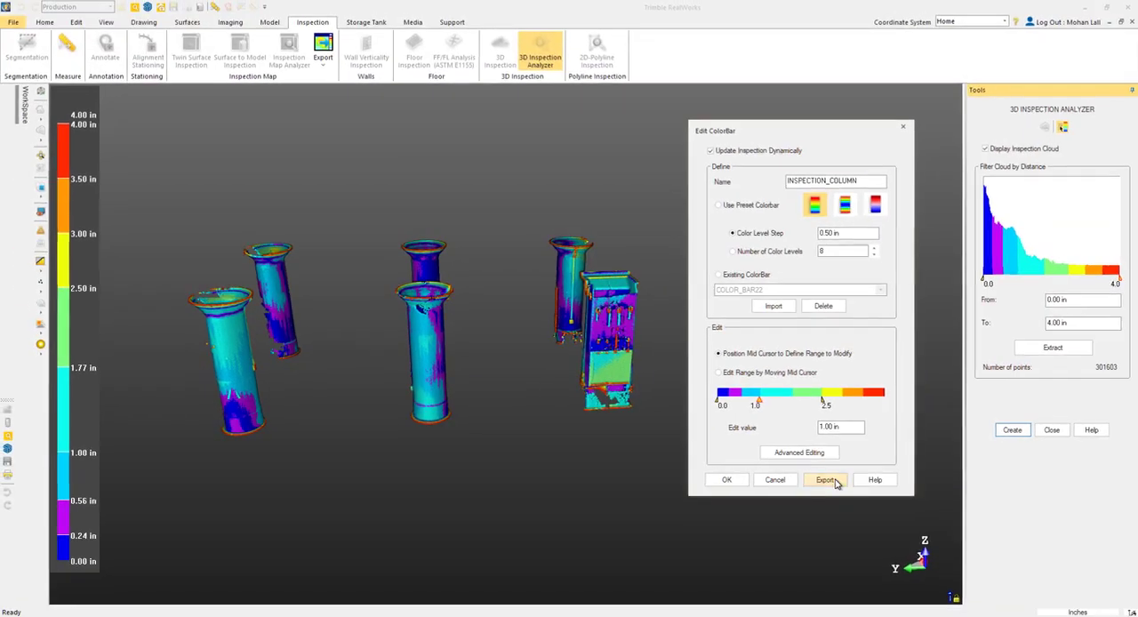
Step: Export the colorbar to the Desktop as the text file INSPECTION_COLUMN and view the exported file in Notepad beside the colorbar editor
left_click(909, 488)
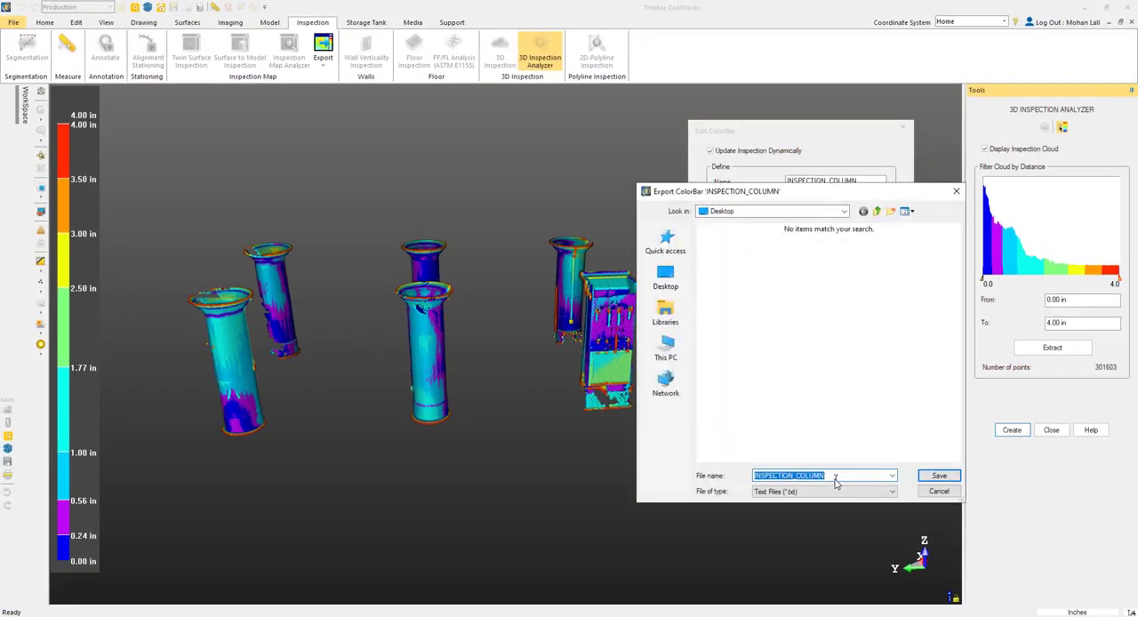
left_click(837, 475)
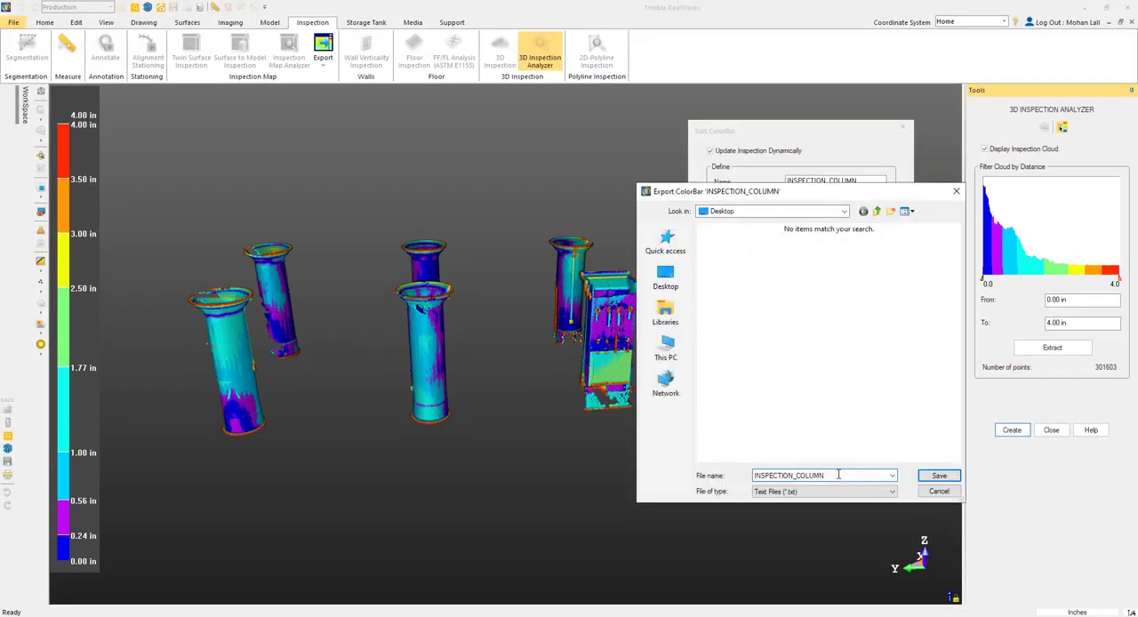
left_click(938, 476)
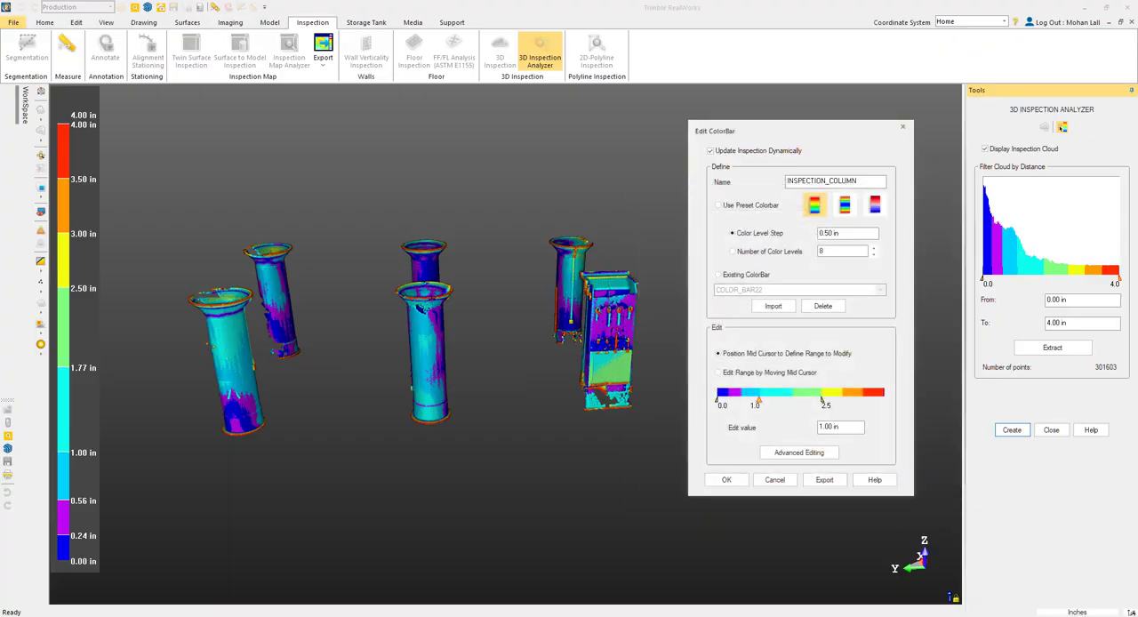
left_click_drag(605, 124, 160, 117)
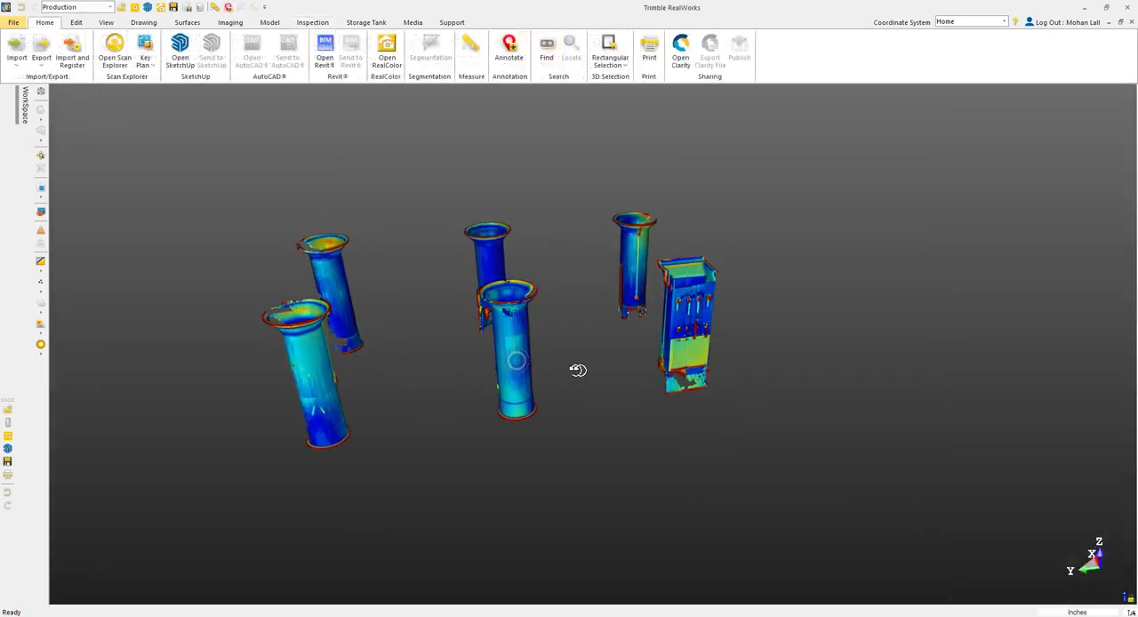
left_click_drag(579, 370, 550, 360)
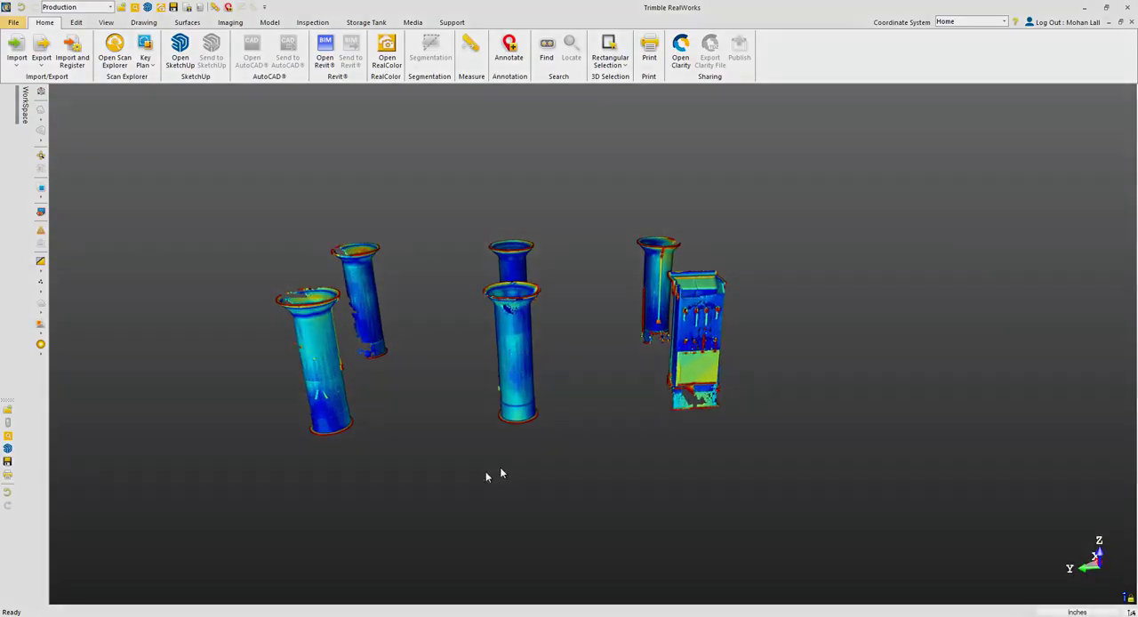